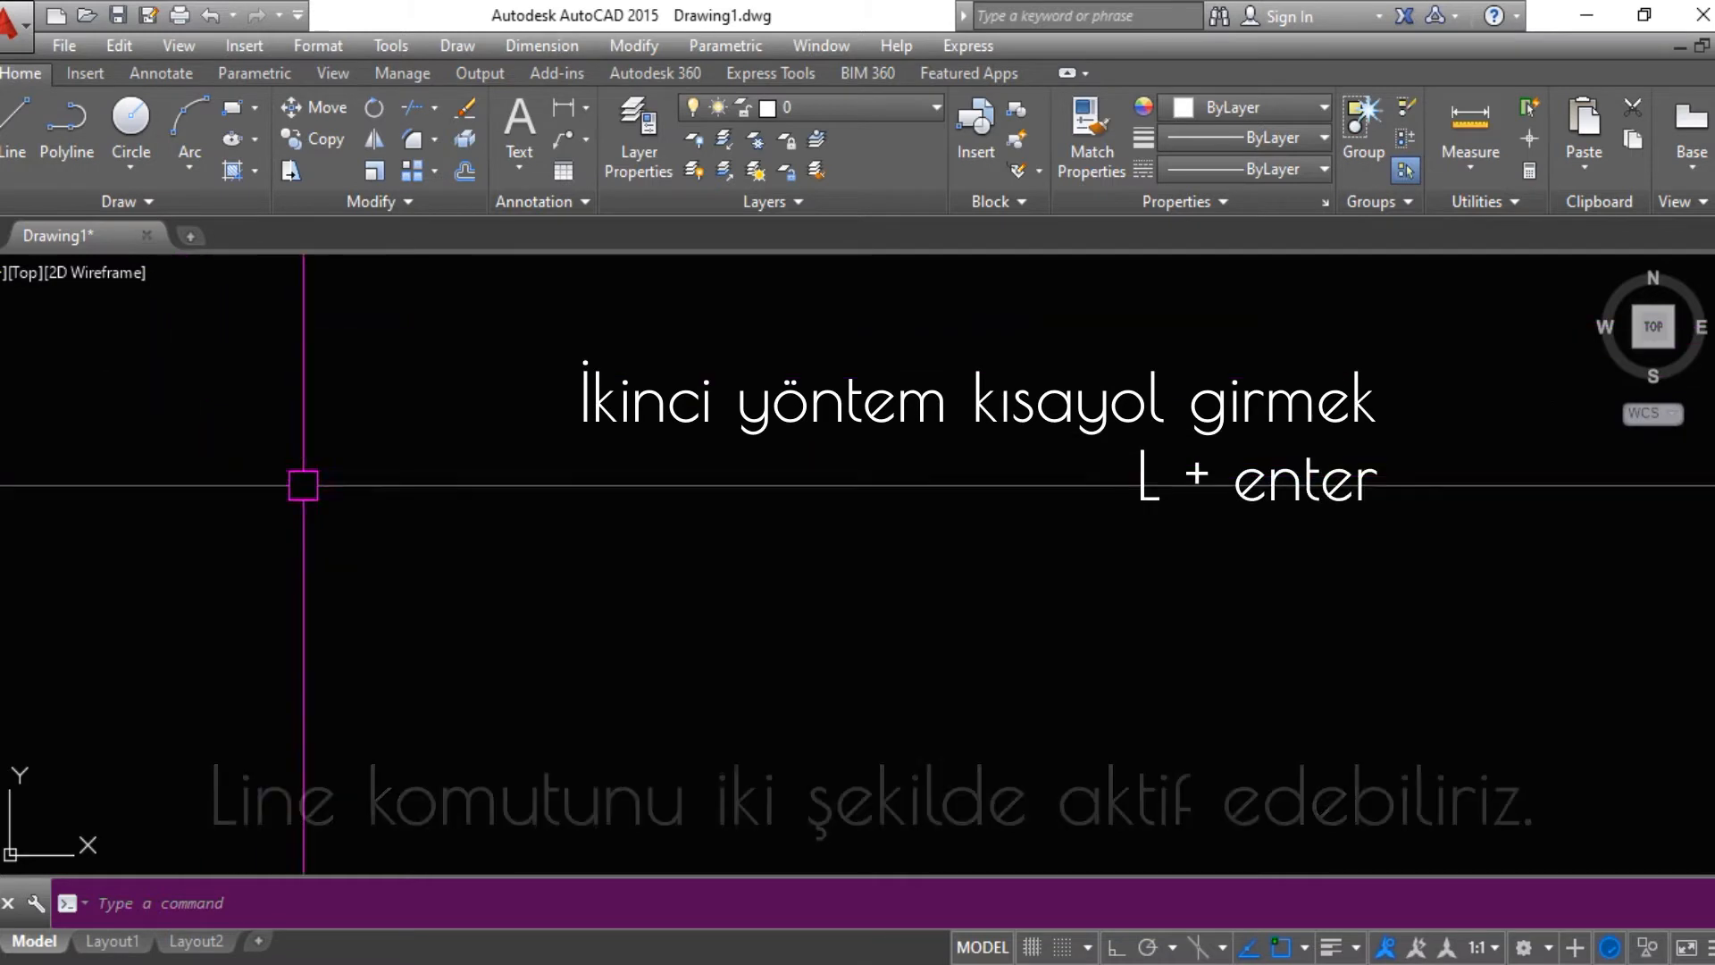
# - Draw a closed square of four separate 5-unit lines with the Line command and Ortho mode on
pyautogui.write('l')
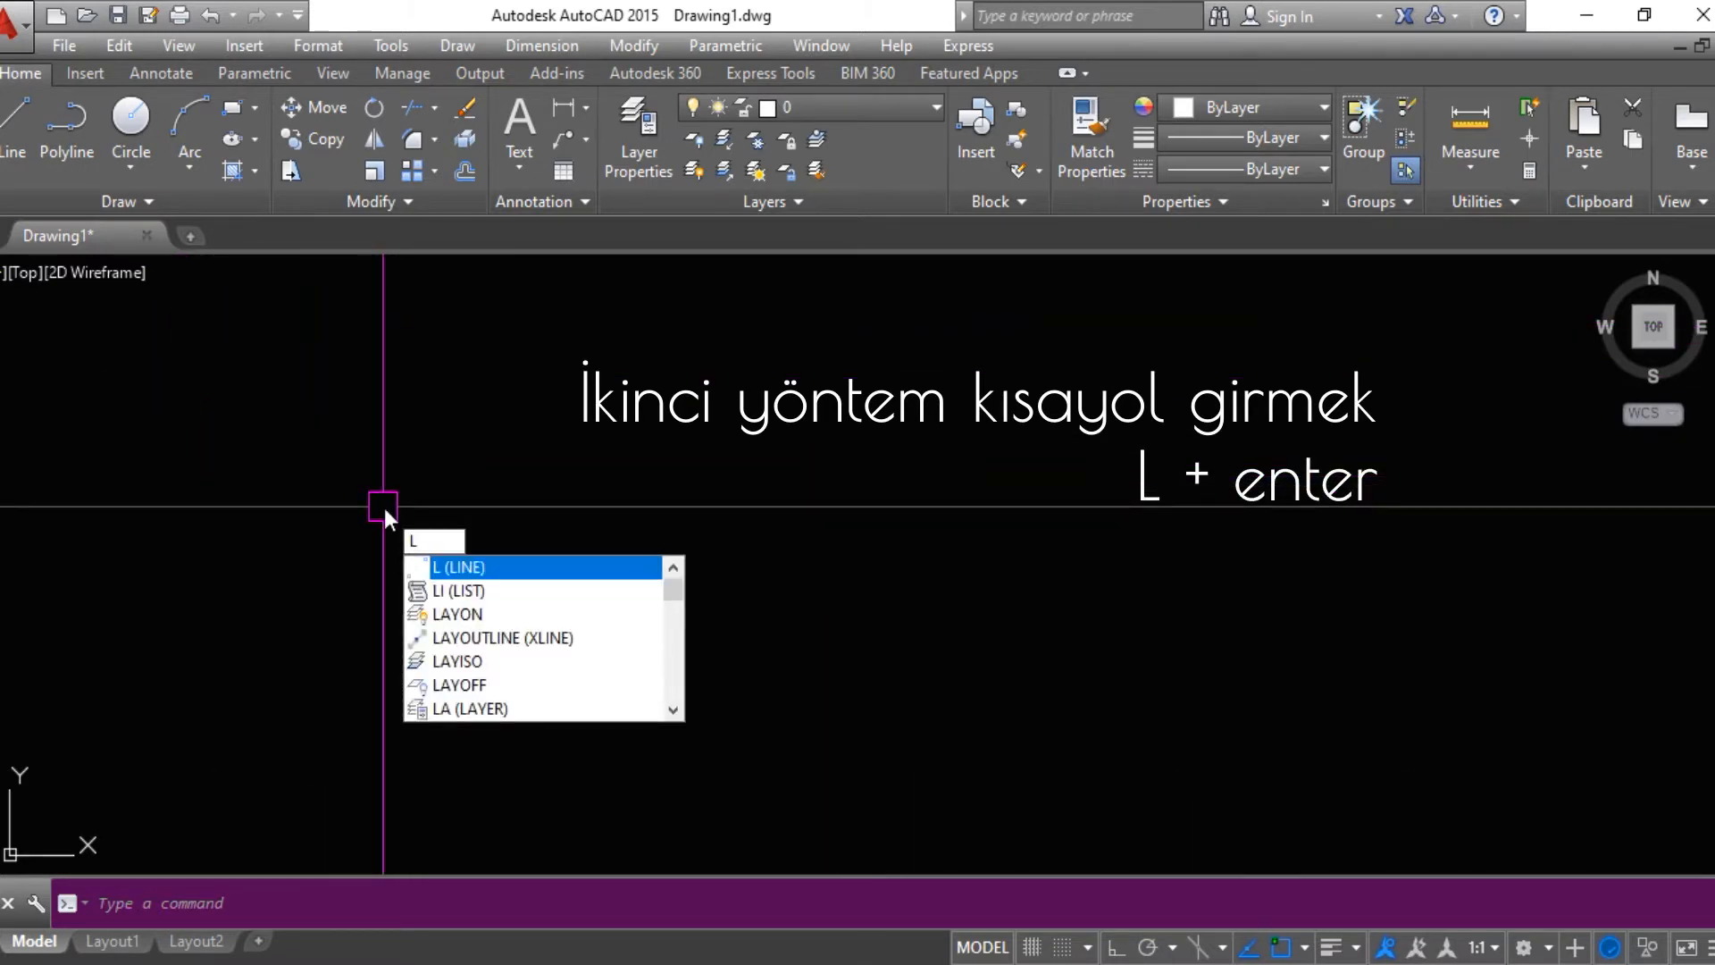
pyautogui.press('Return')
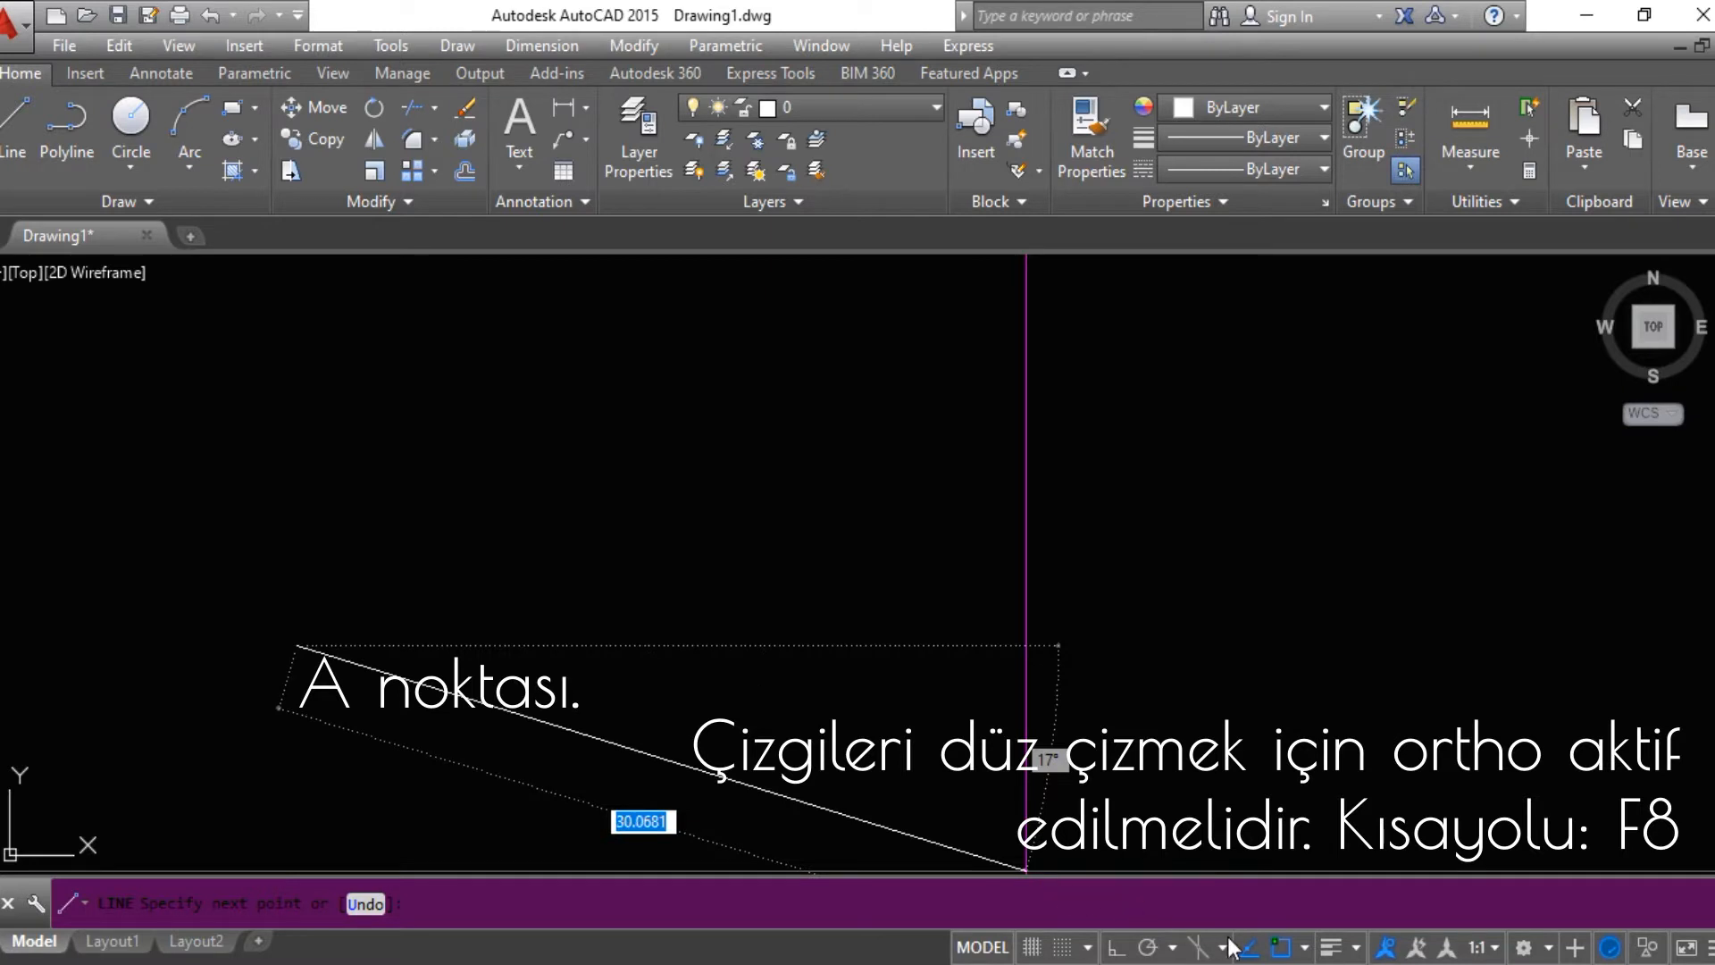
pyautogui.click(1116, 947)
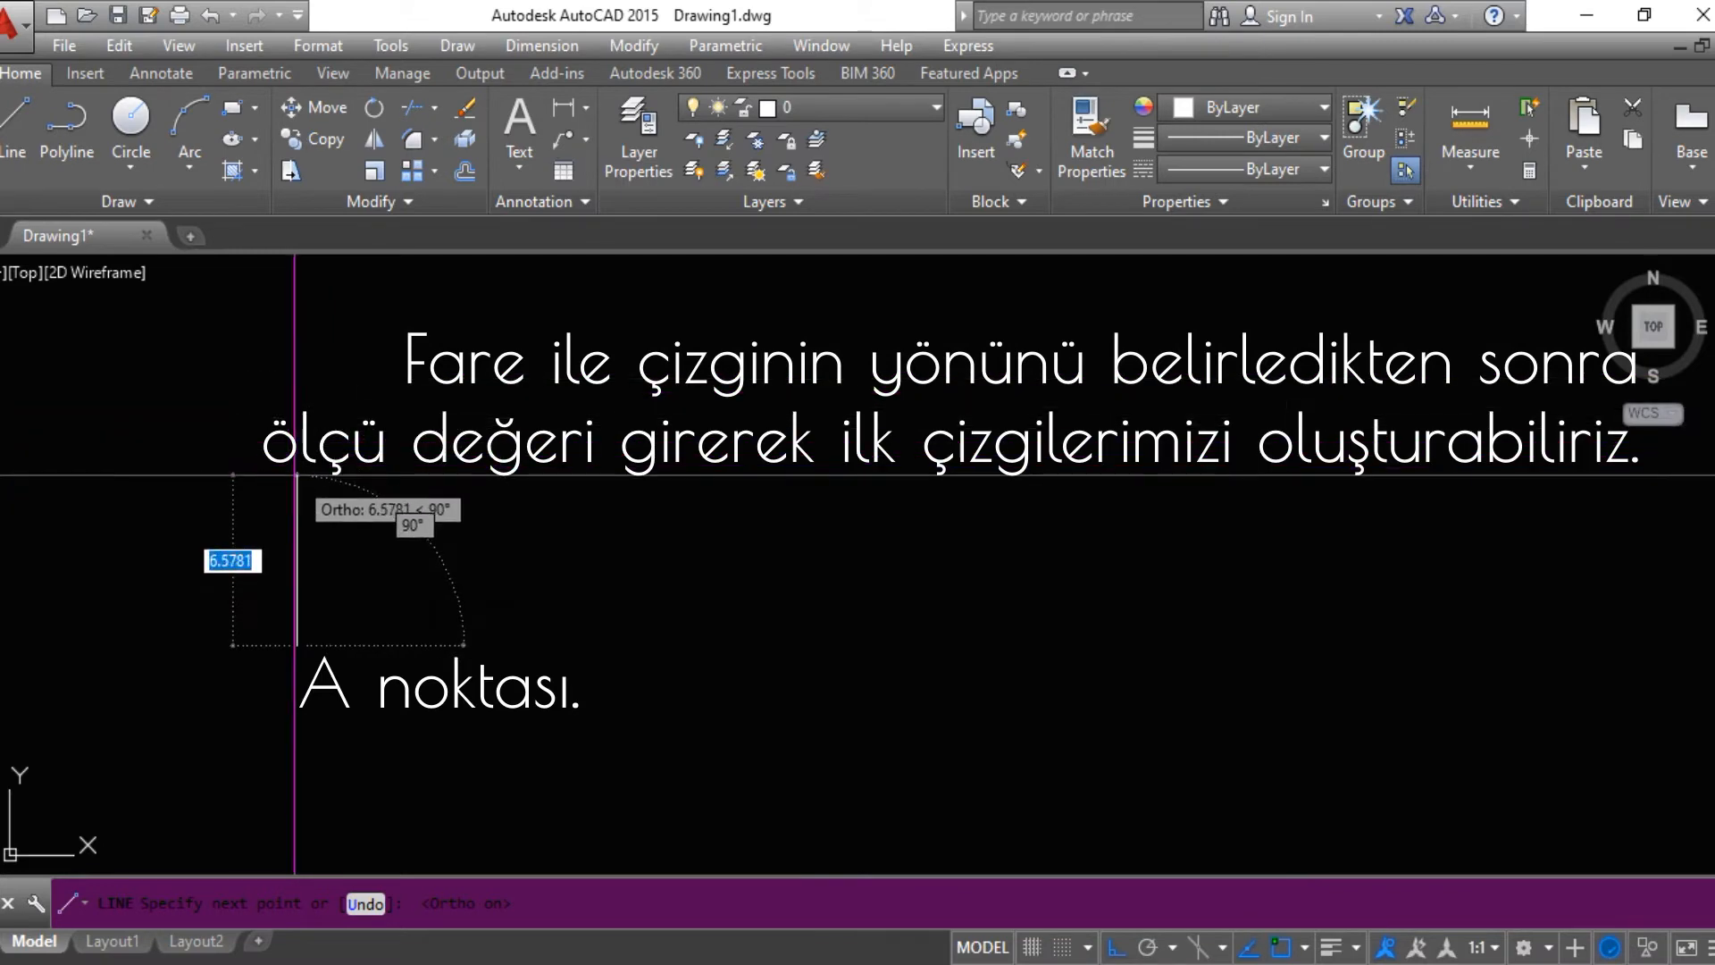
pyautogui.write('5')
pyautogui.press('Return')
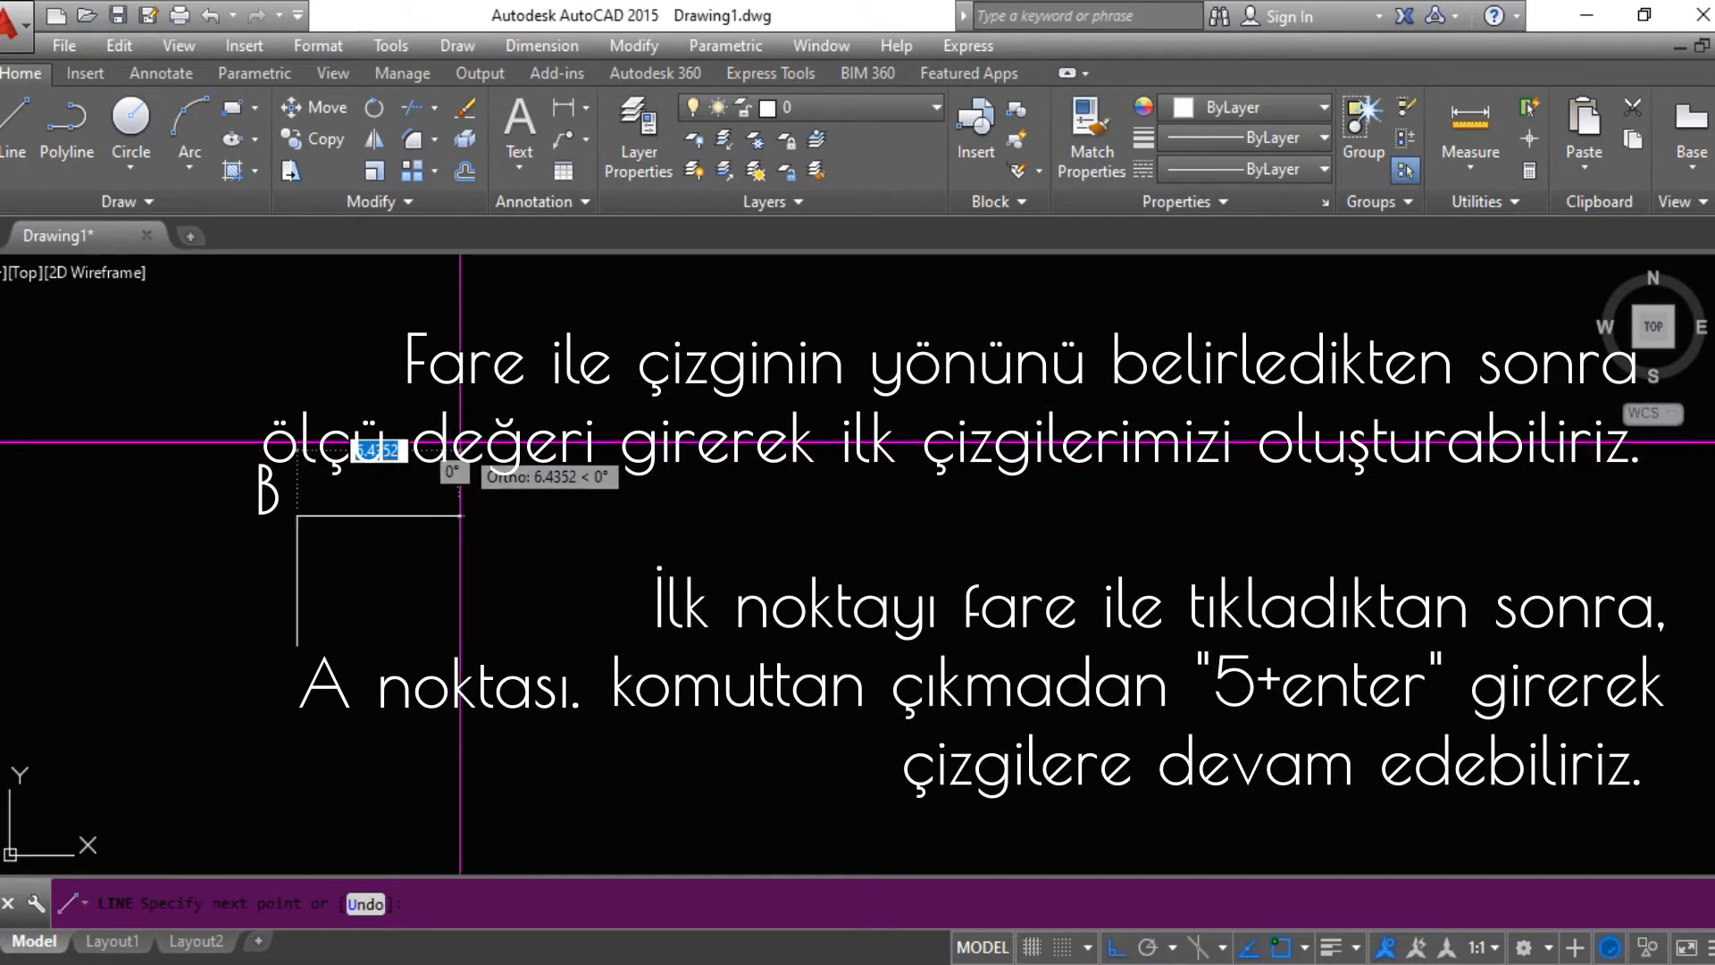
pyautogui.write('5')
pyautogui.press('Return')
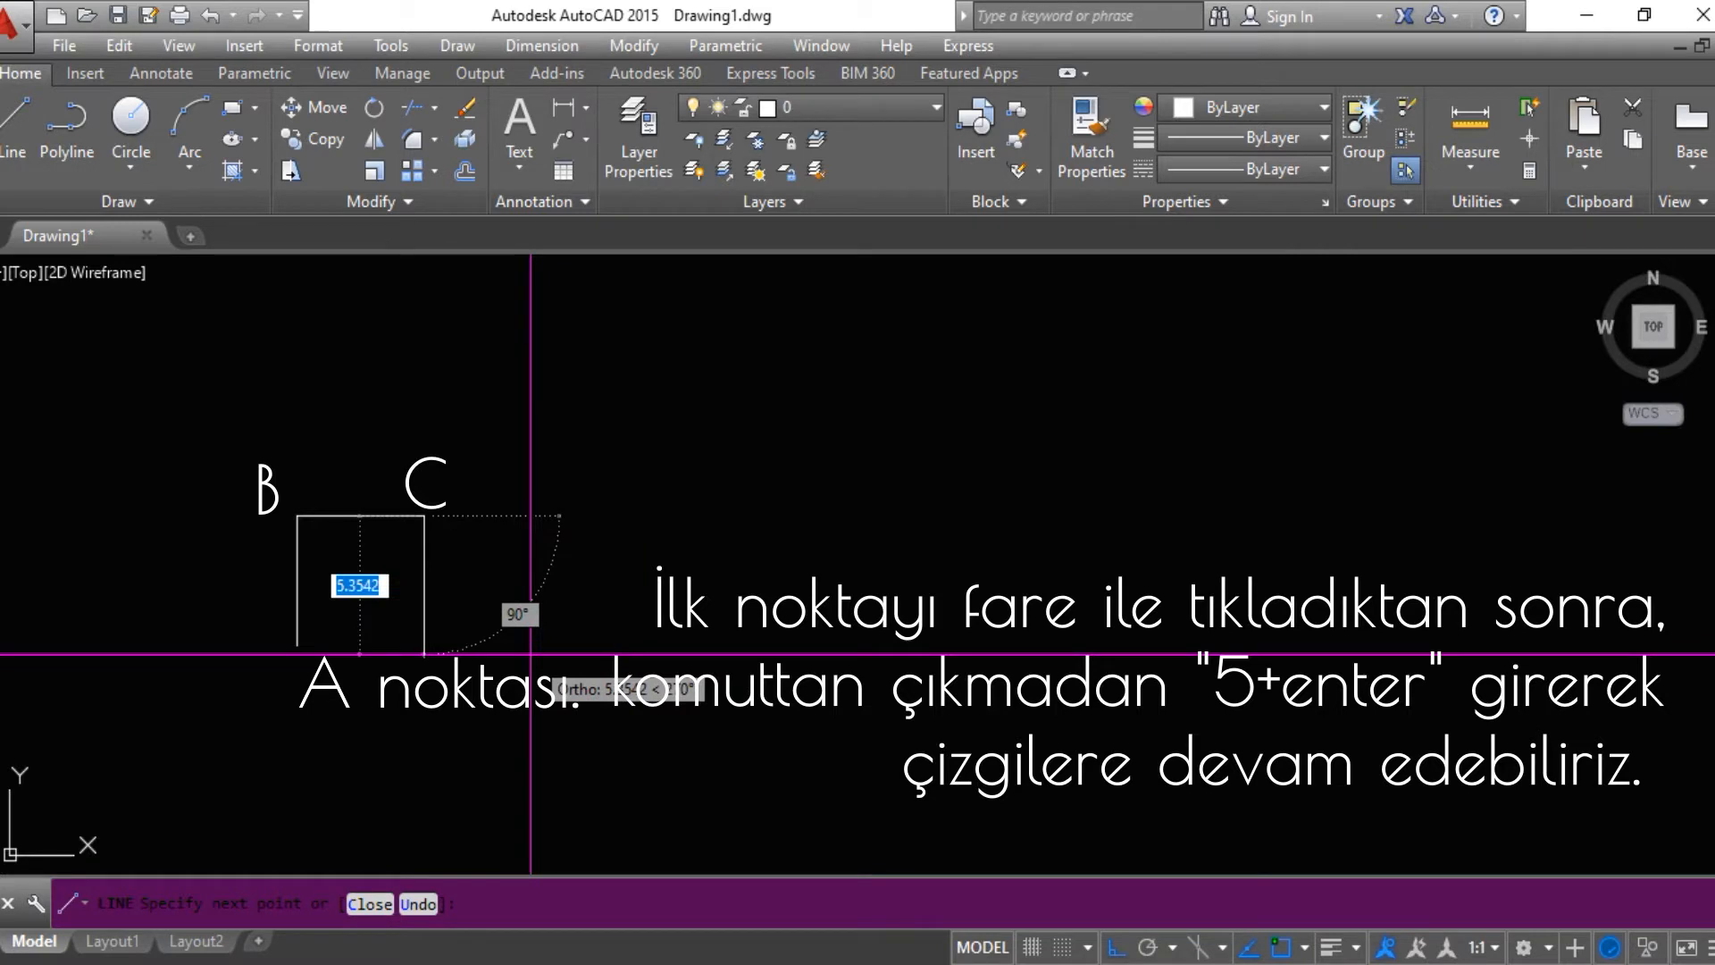
pyautogui.write('5')
pyautogui.press('Return')
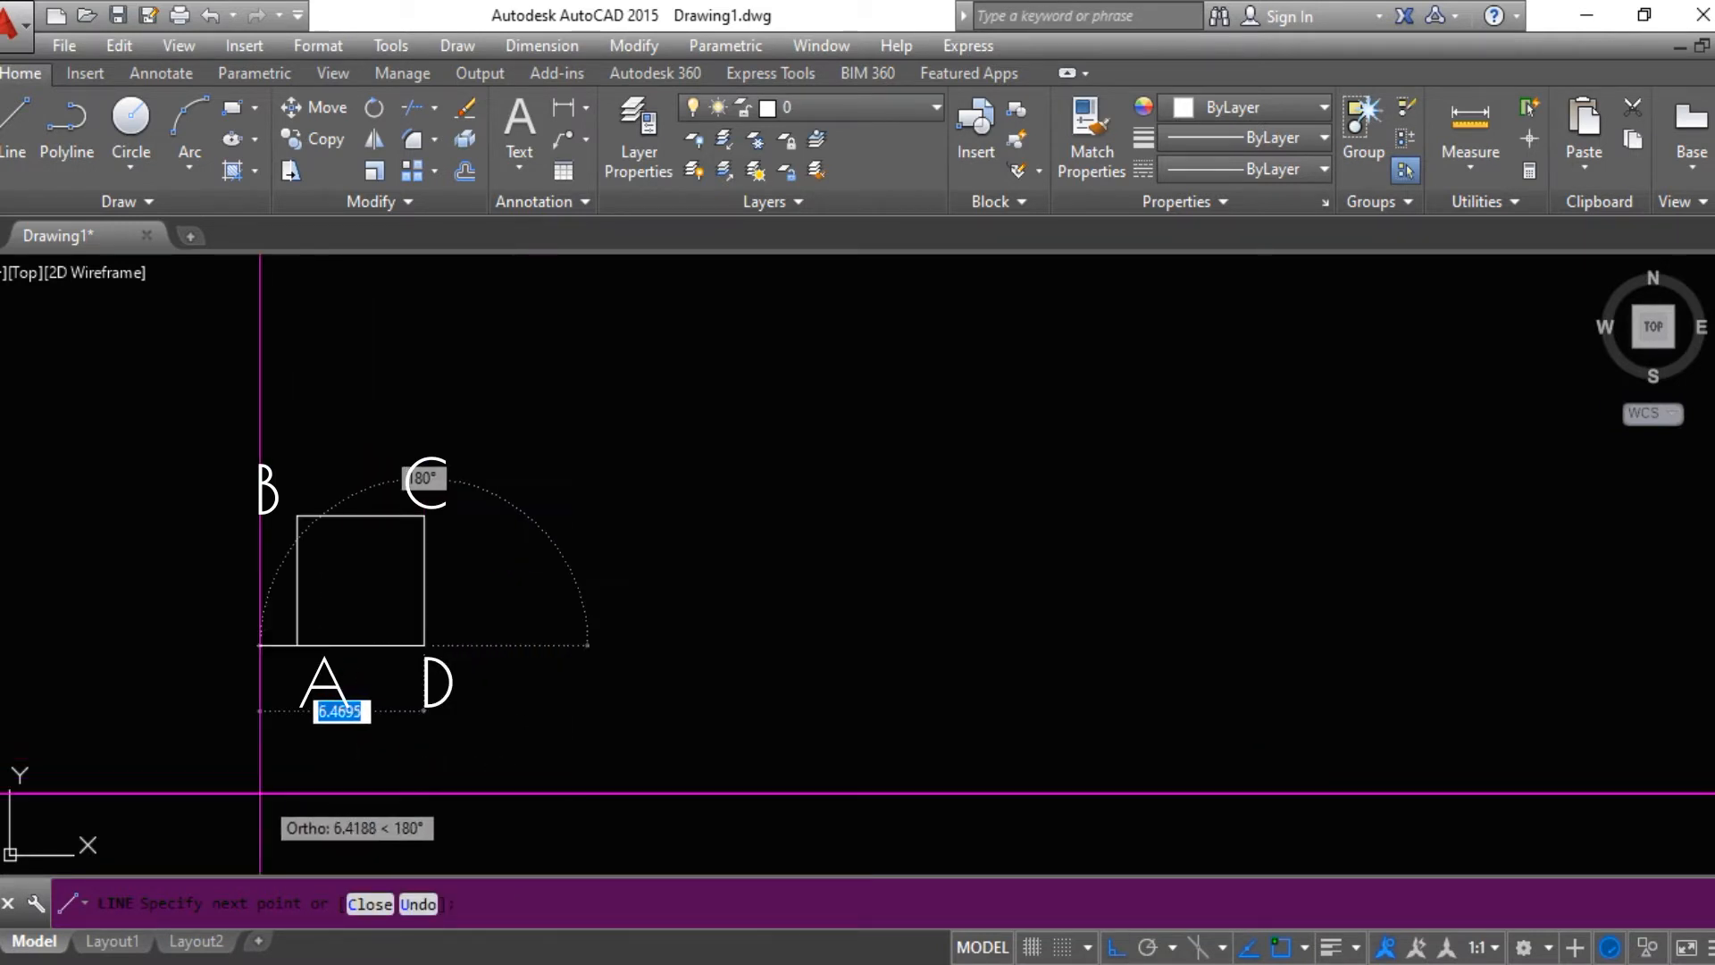
pyautogui.click(296, 645)
pyautogui.press('Return')
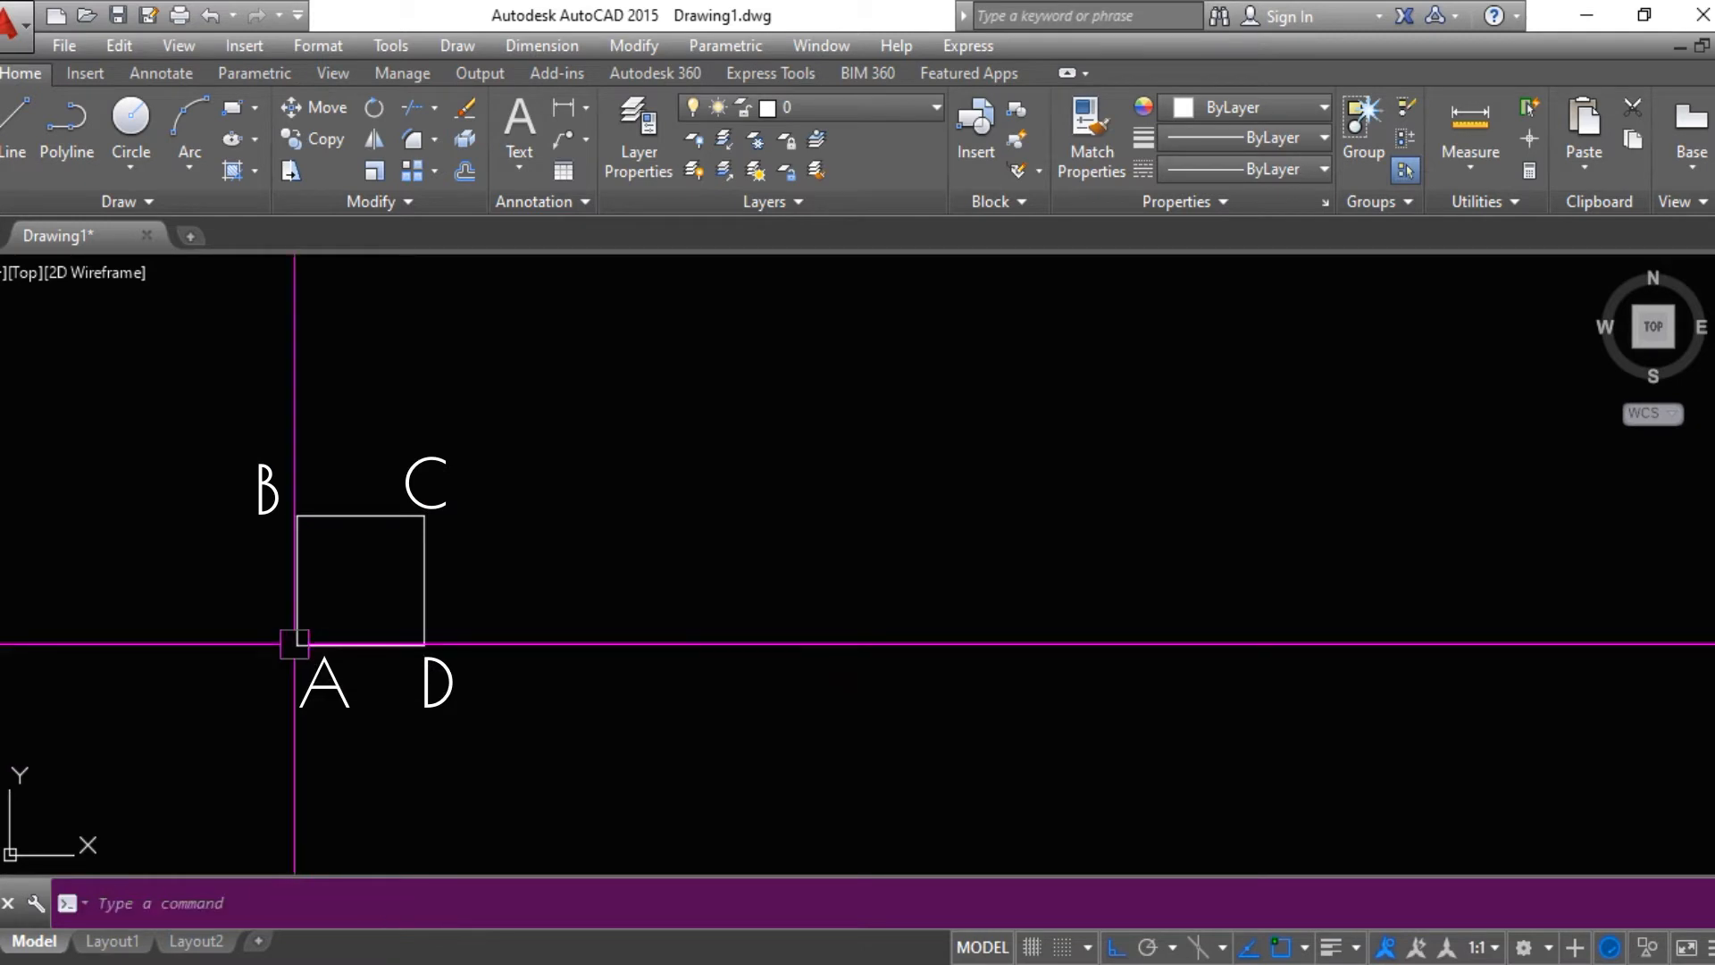
# - Select the square's side and upper lines individually to check that they are separate objects, and clear the selection
pyautogui.click(297, 580)
pyautogui.click(337, 522)
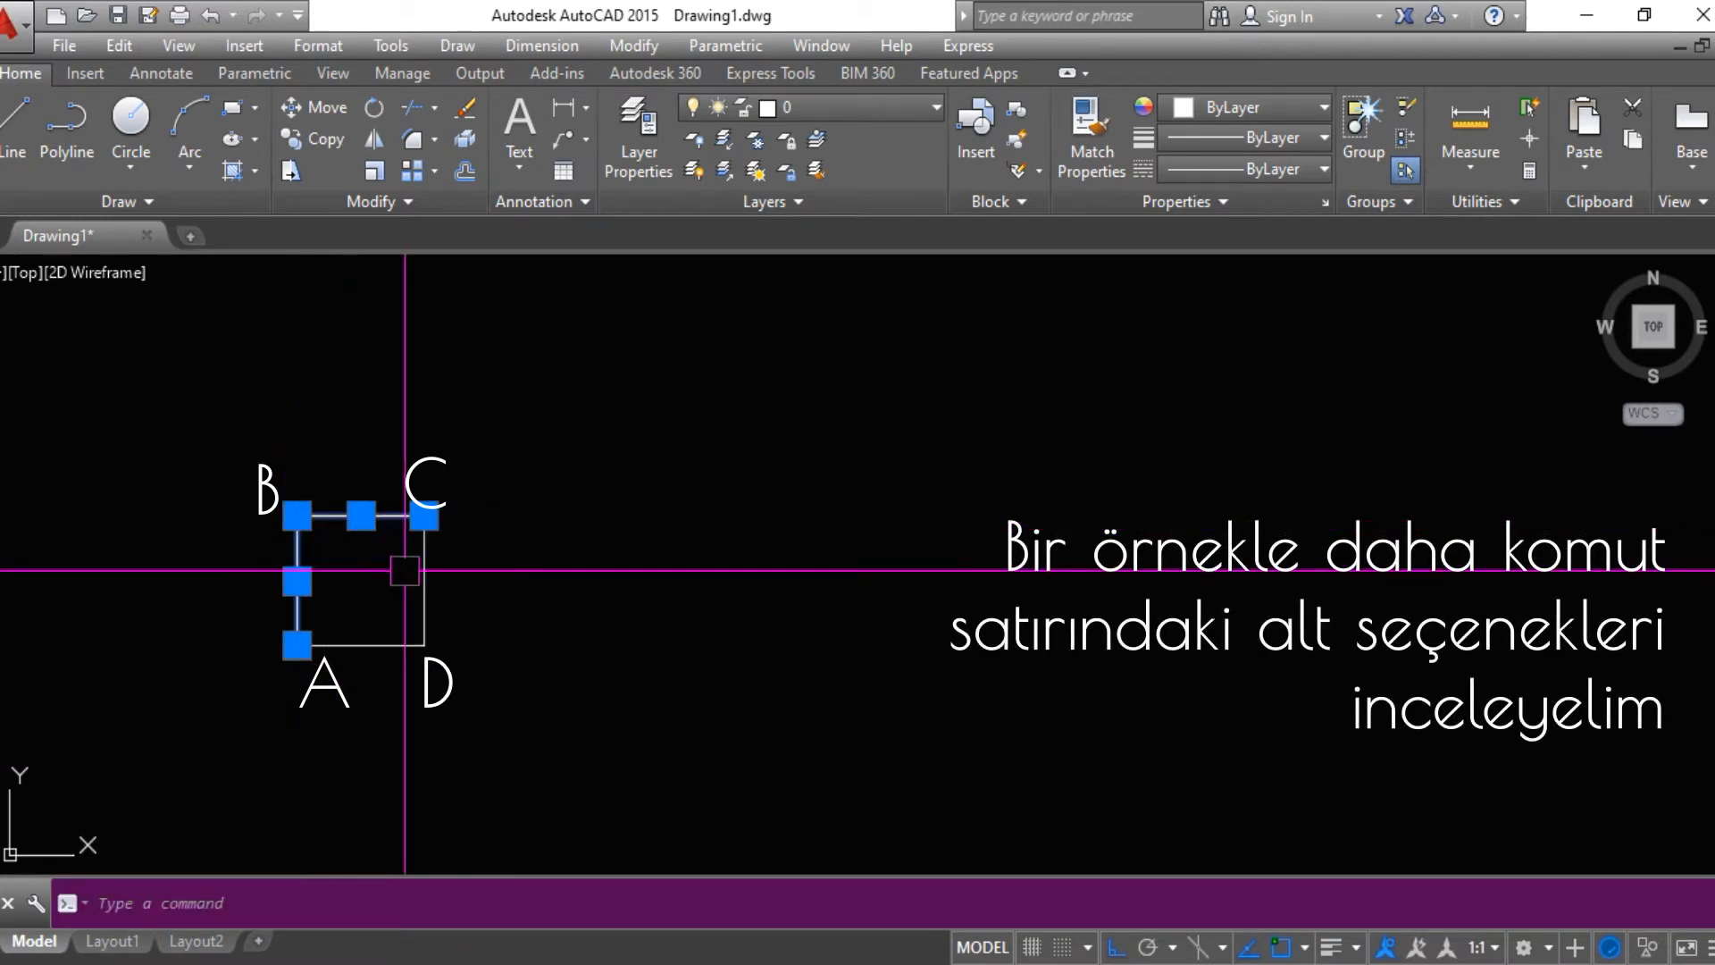
pyautogui.press('Escape')
# - Draw three connected 8-unit lines beside the first square, followed by a 5-unit segment along the base
pyautogui.press('Return')
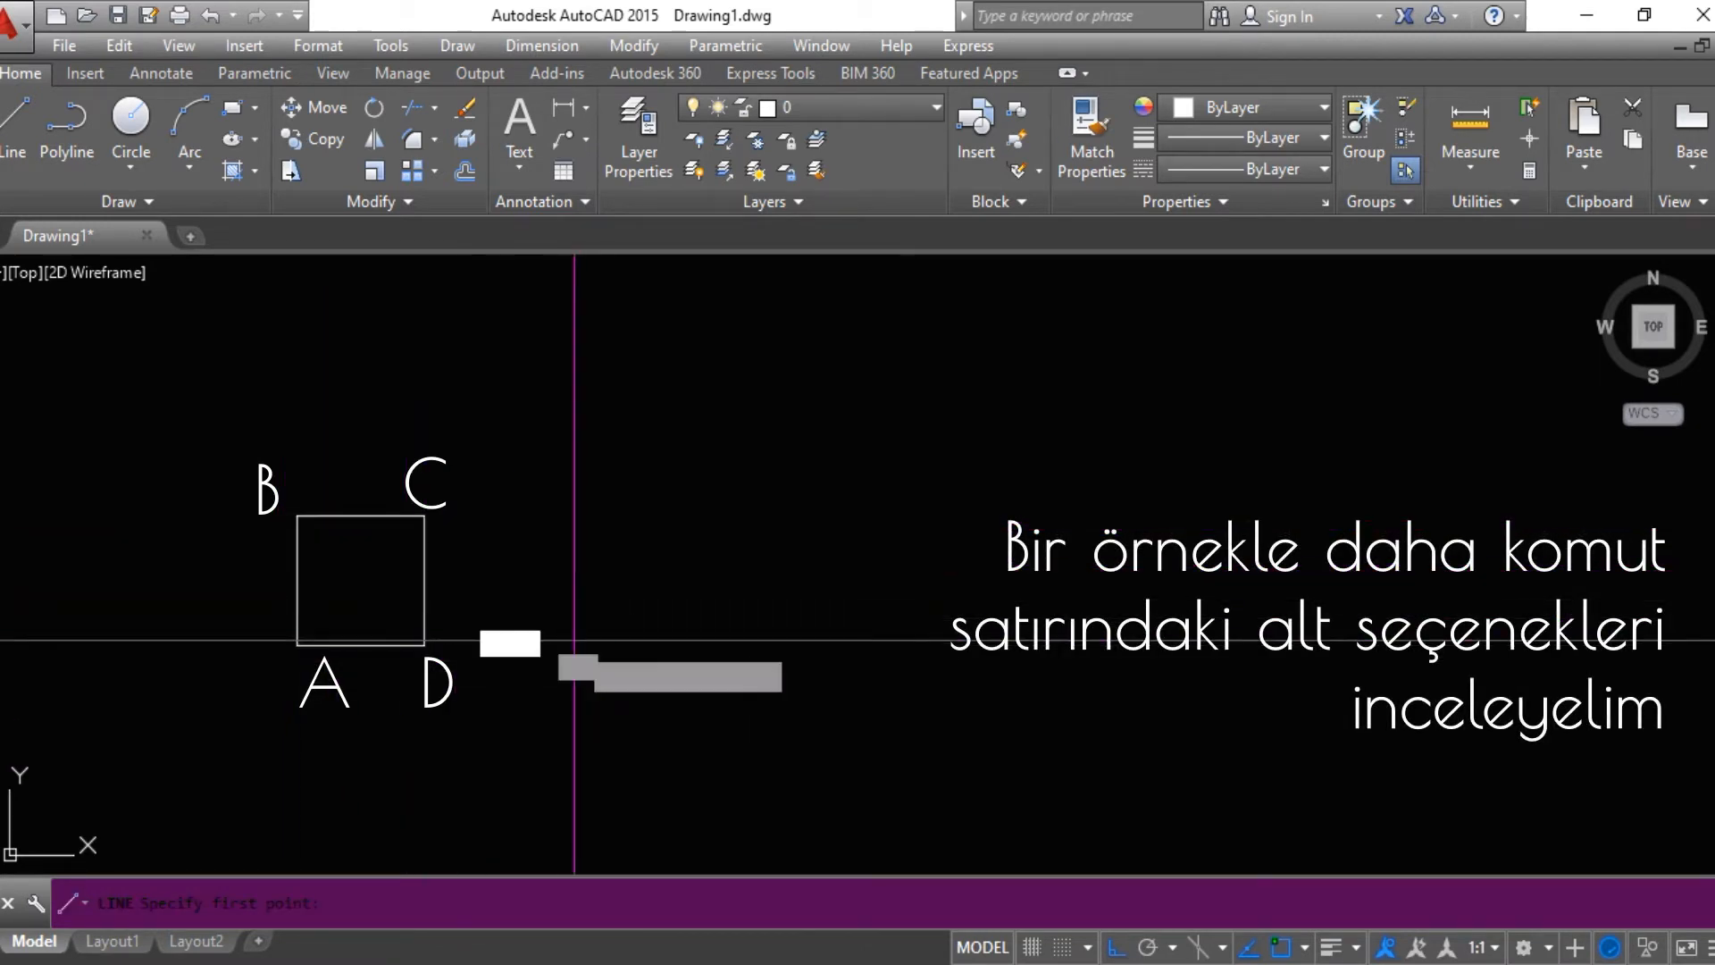
pyautogui.click(575, 645)
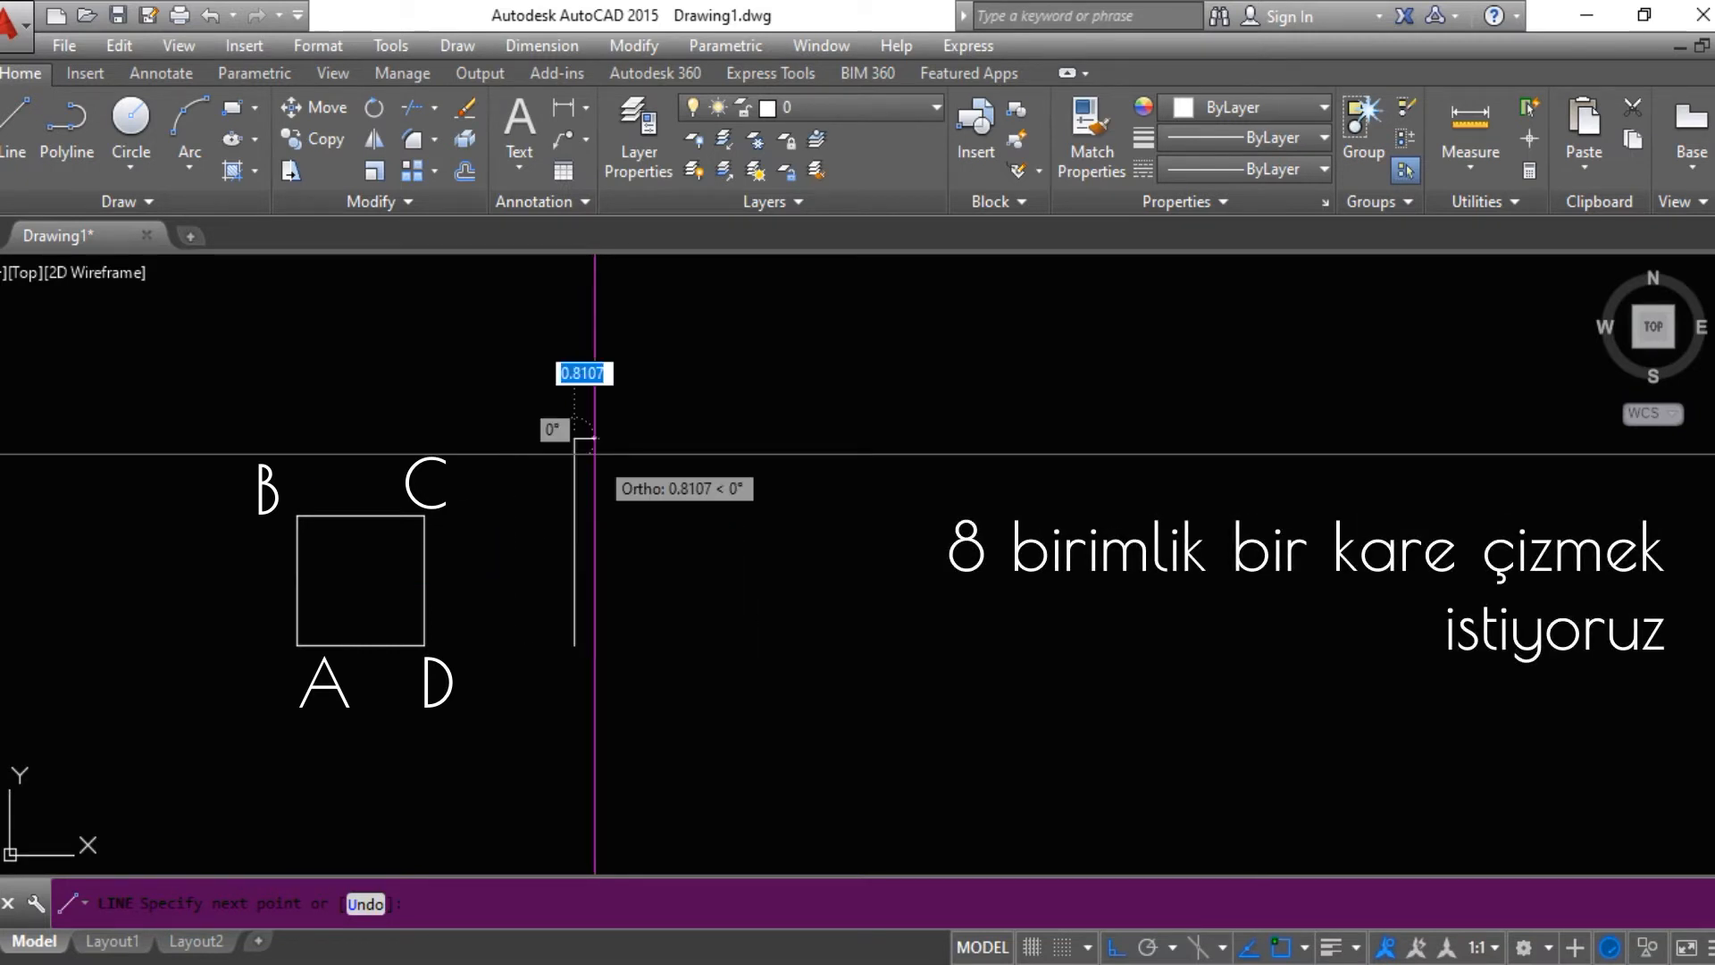
pyautogui.write('8')
pyautogui.press('Return')
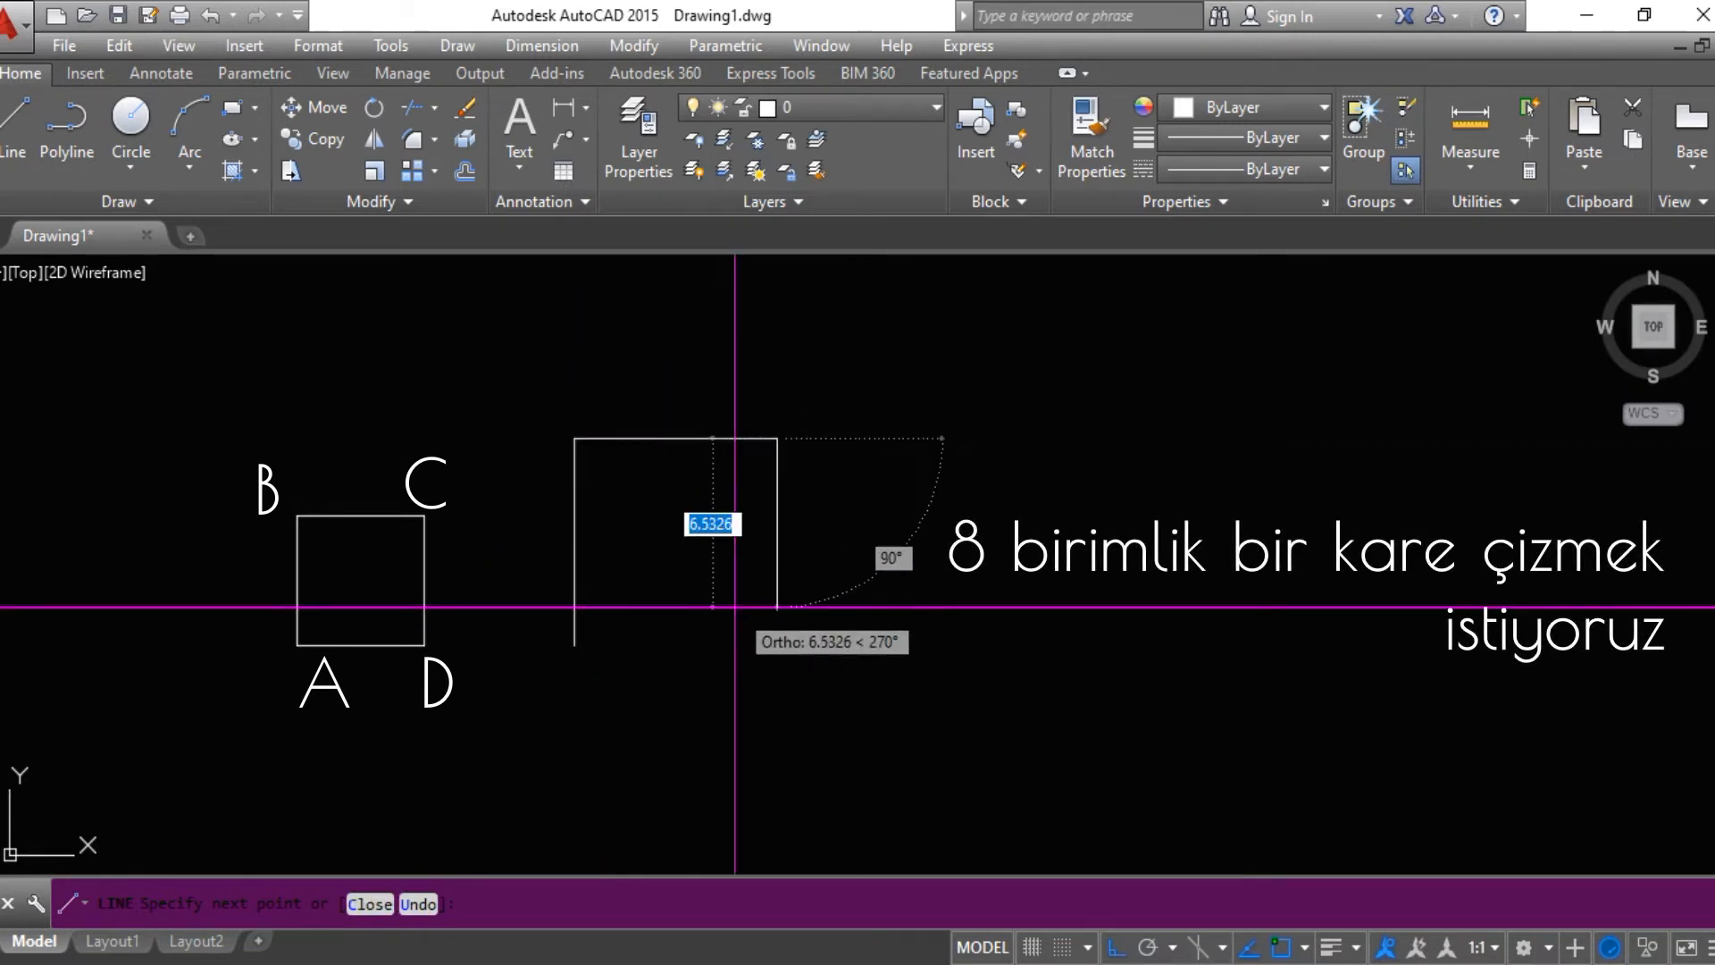
pyautogui.write('8')
pyautogui.press('Return')
pyautogui.write('5')
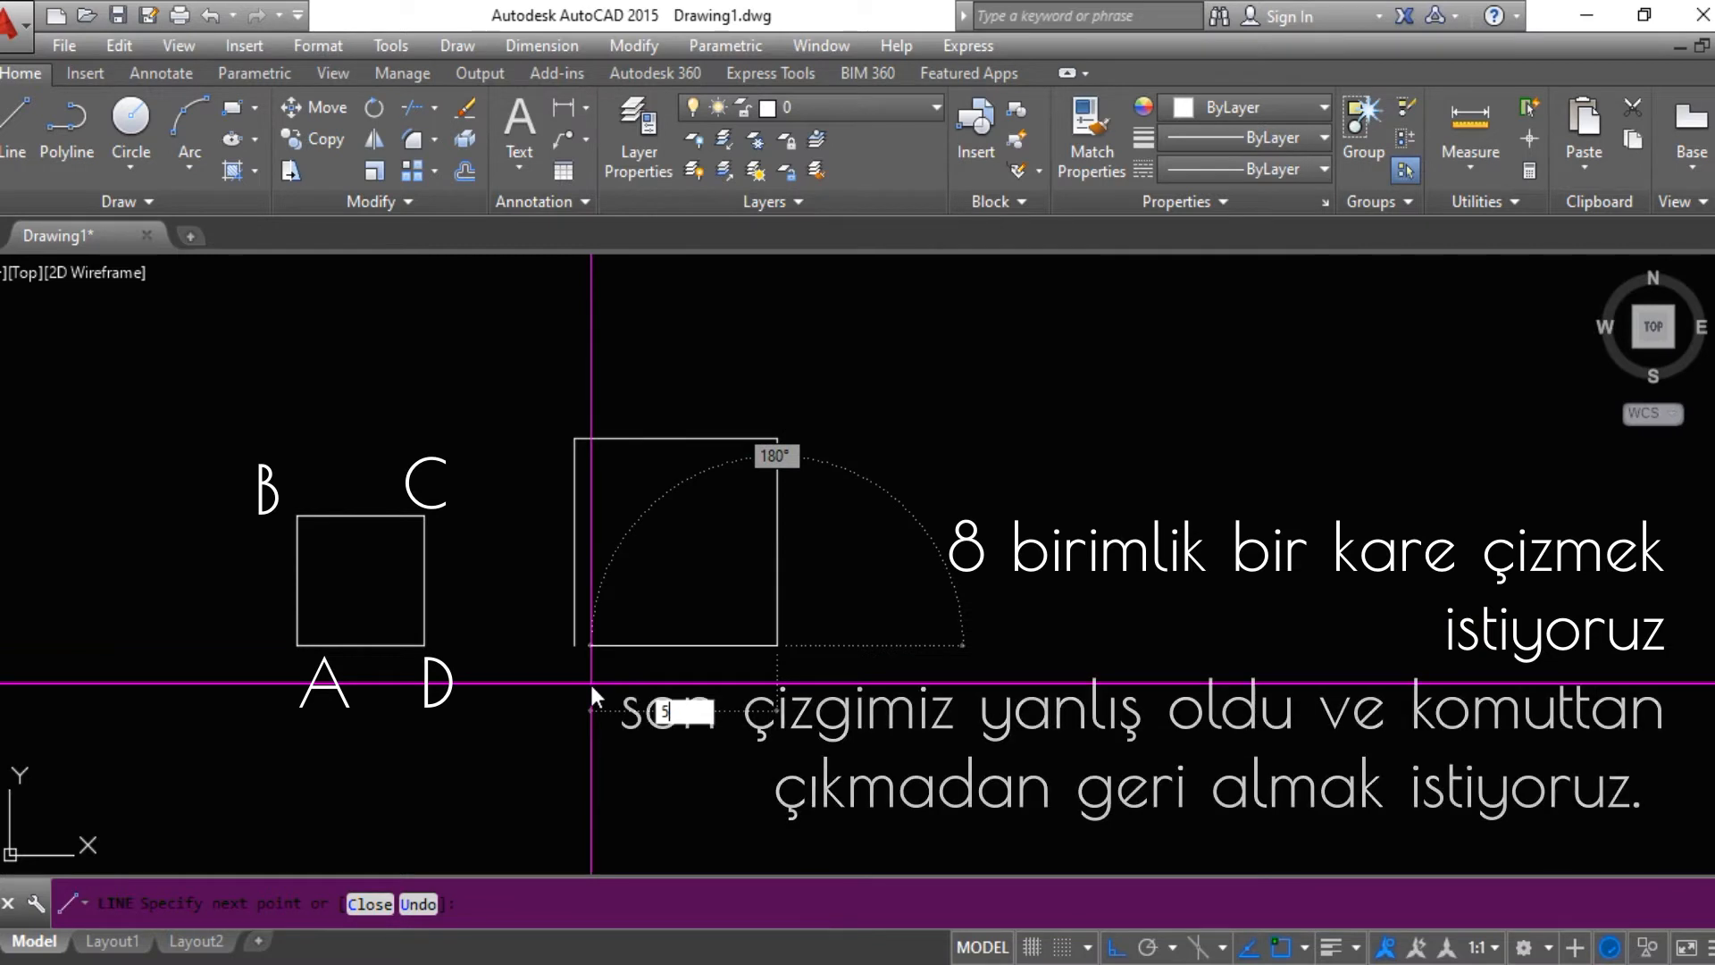
pyautogui.press('Return')
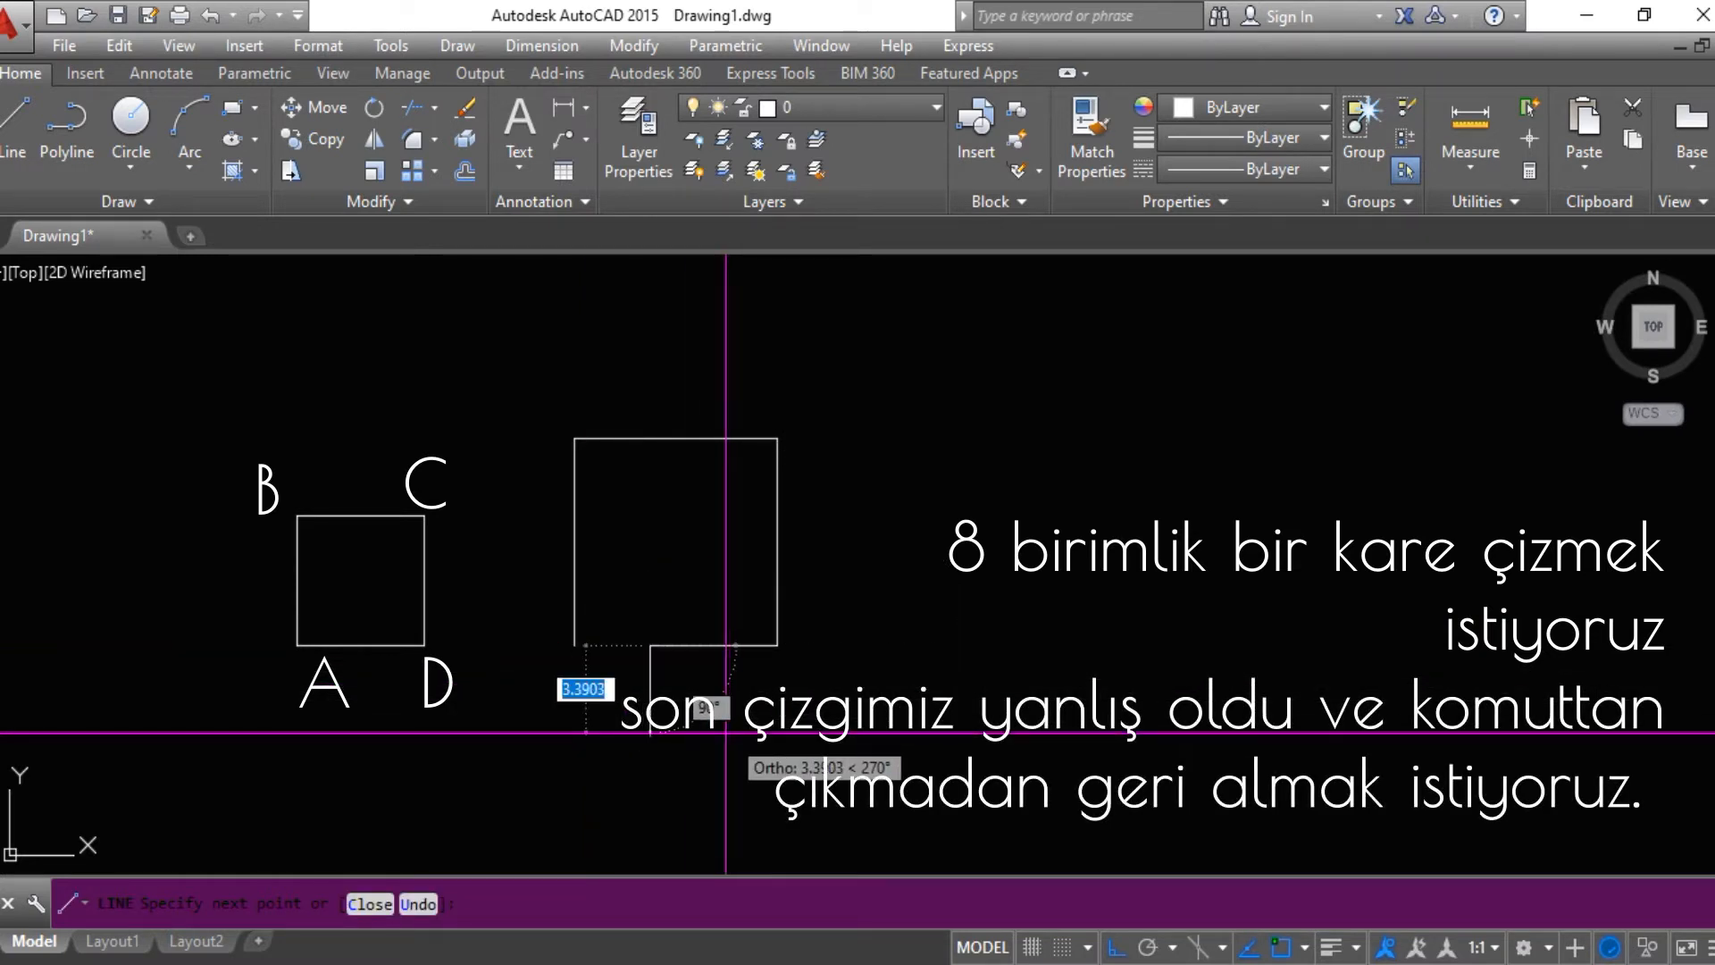
# - Undo the last three segments within the Line command, keeping only the first vertical side
pyautogui.click(415, 905)
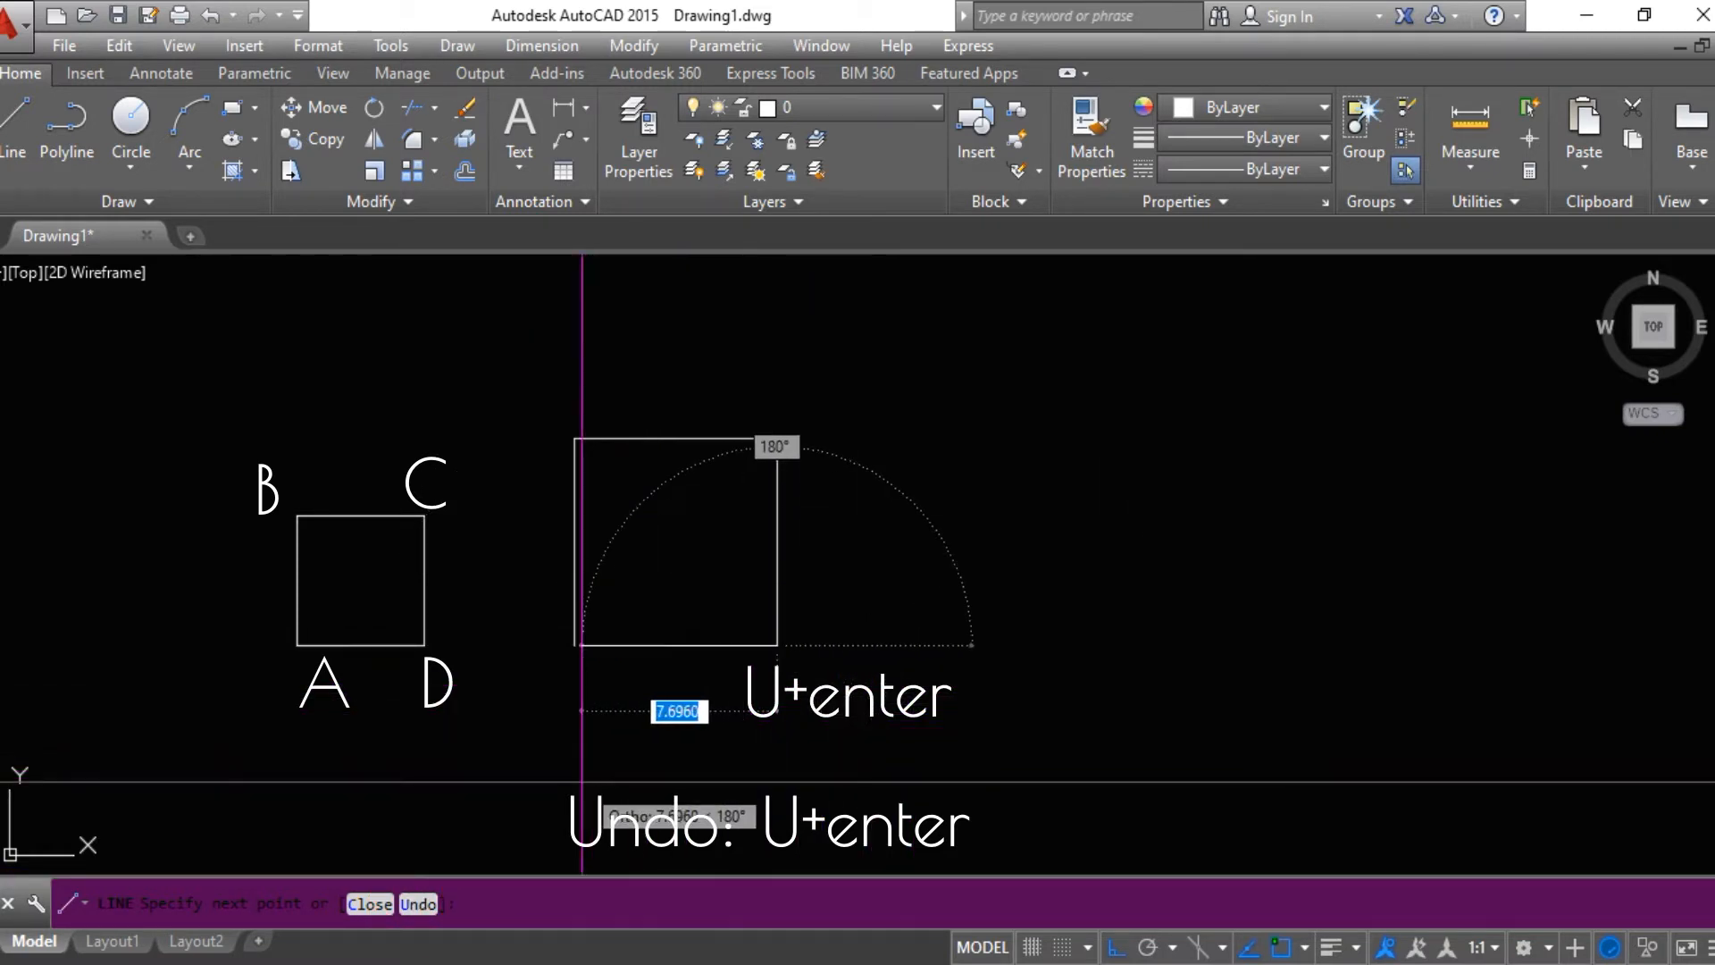
pyautogui.click(418, 905)
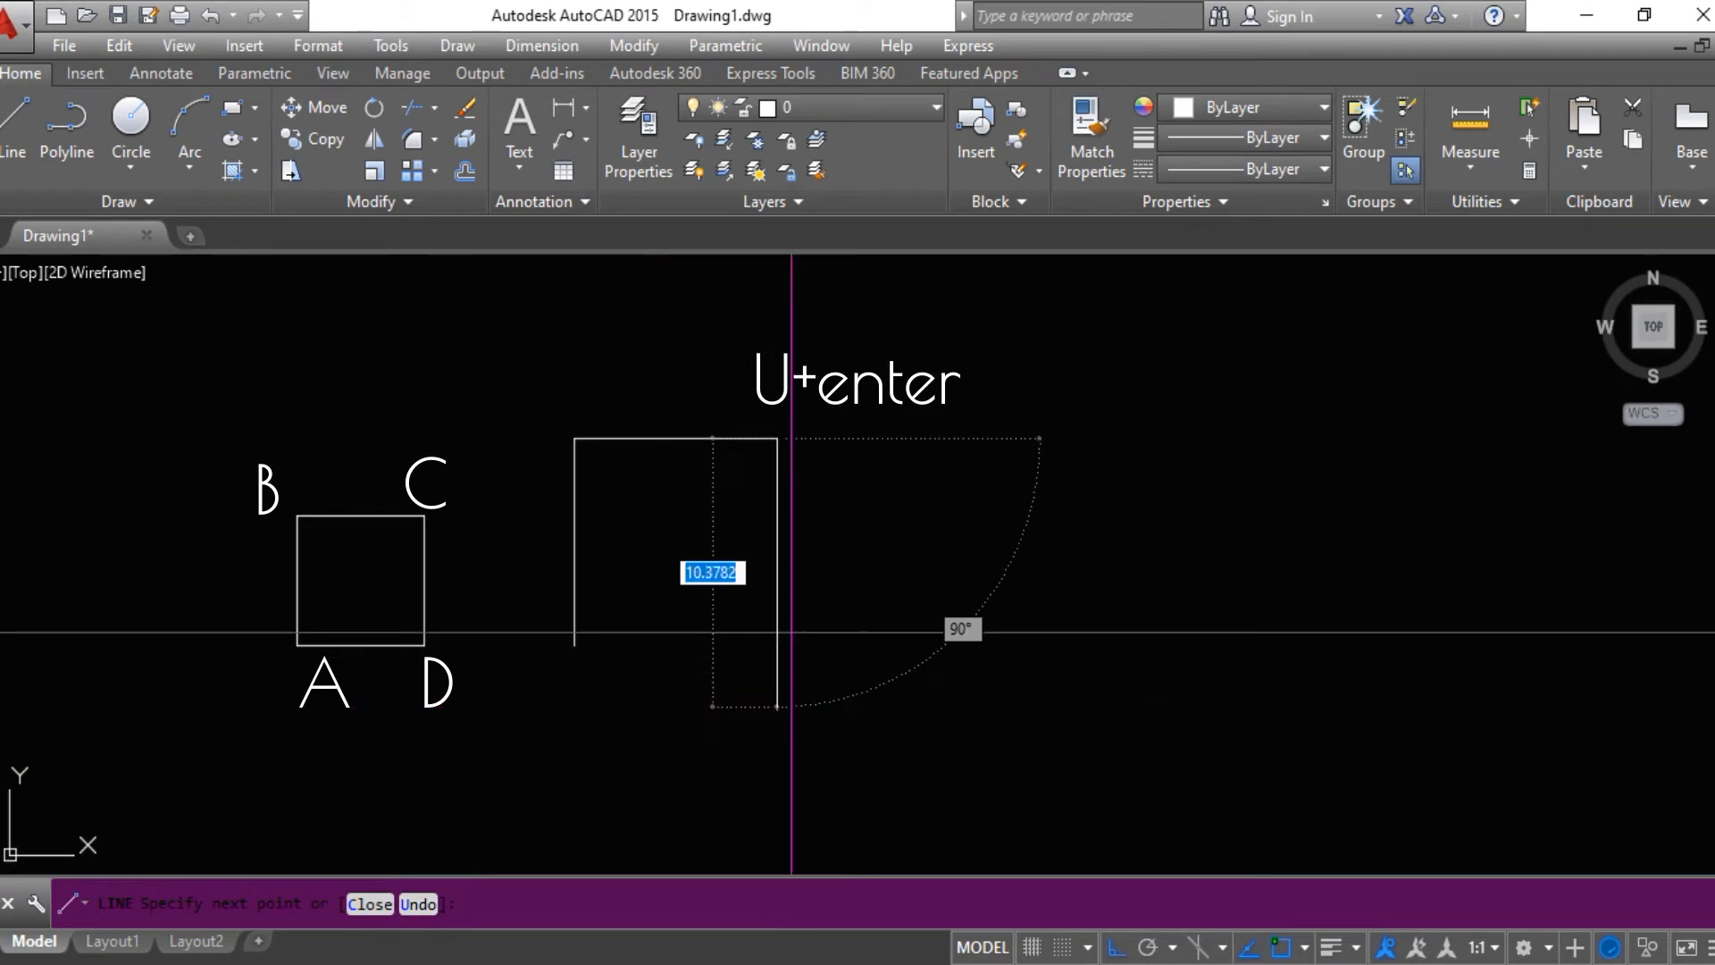
pyautogui.click(777, 439)
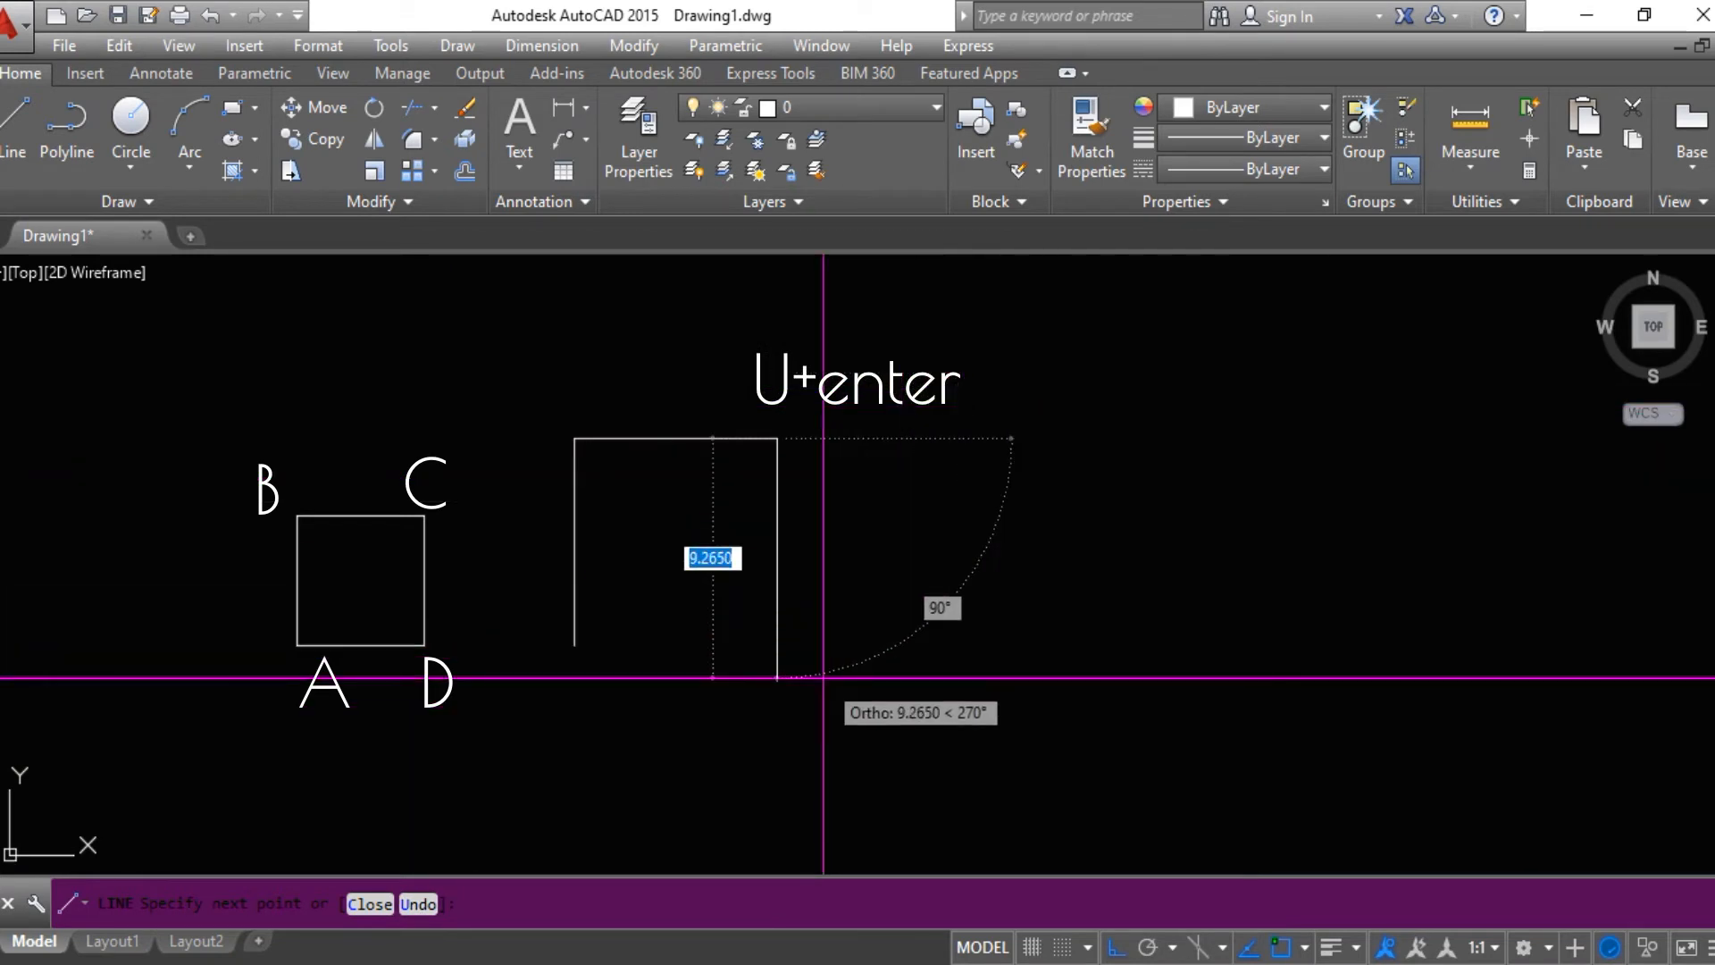
pyautogui.press('Return')
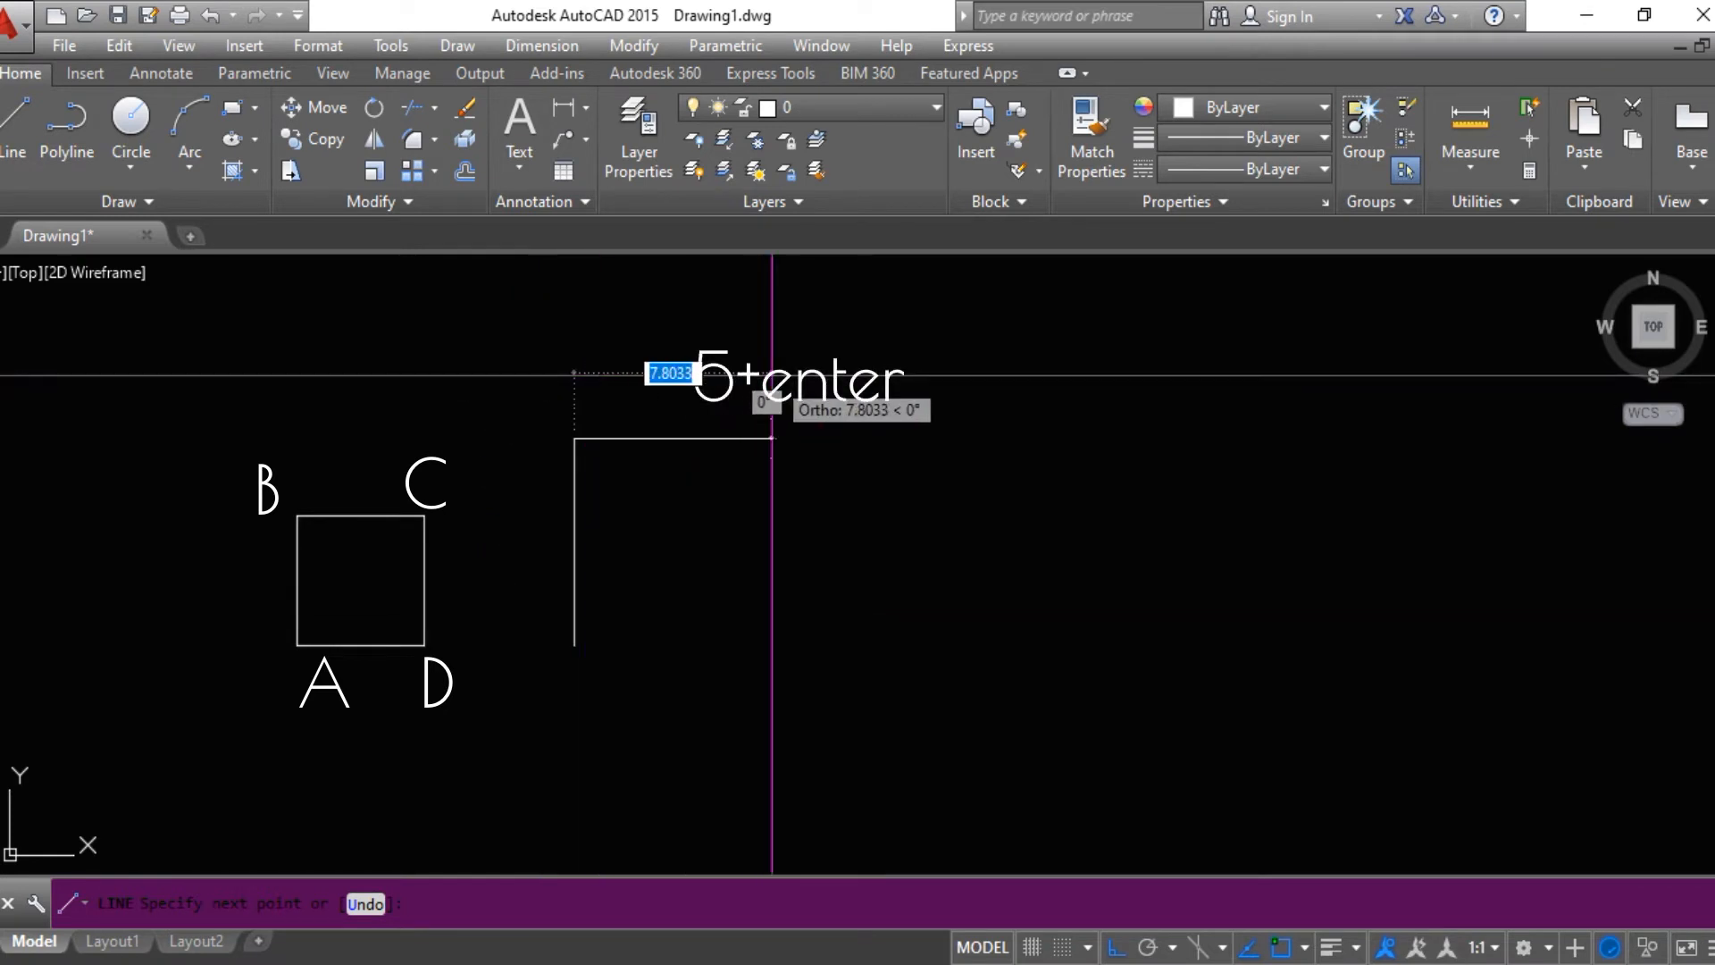
# - Add a 5-unit horizontal segment and close the shape into a triangle with the Close option
pyautogui.press('Return')
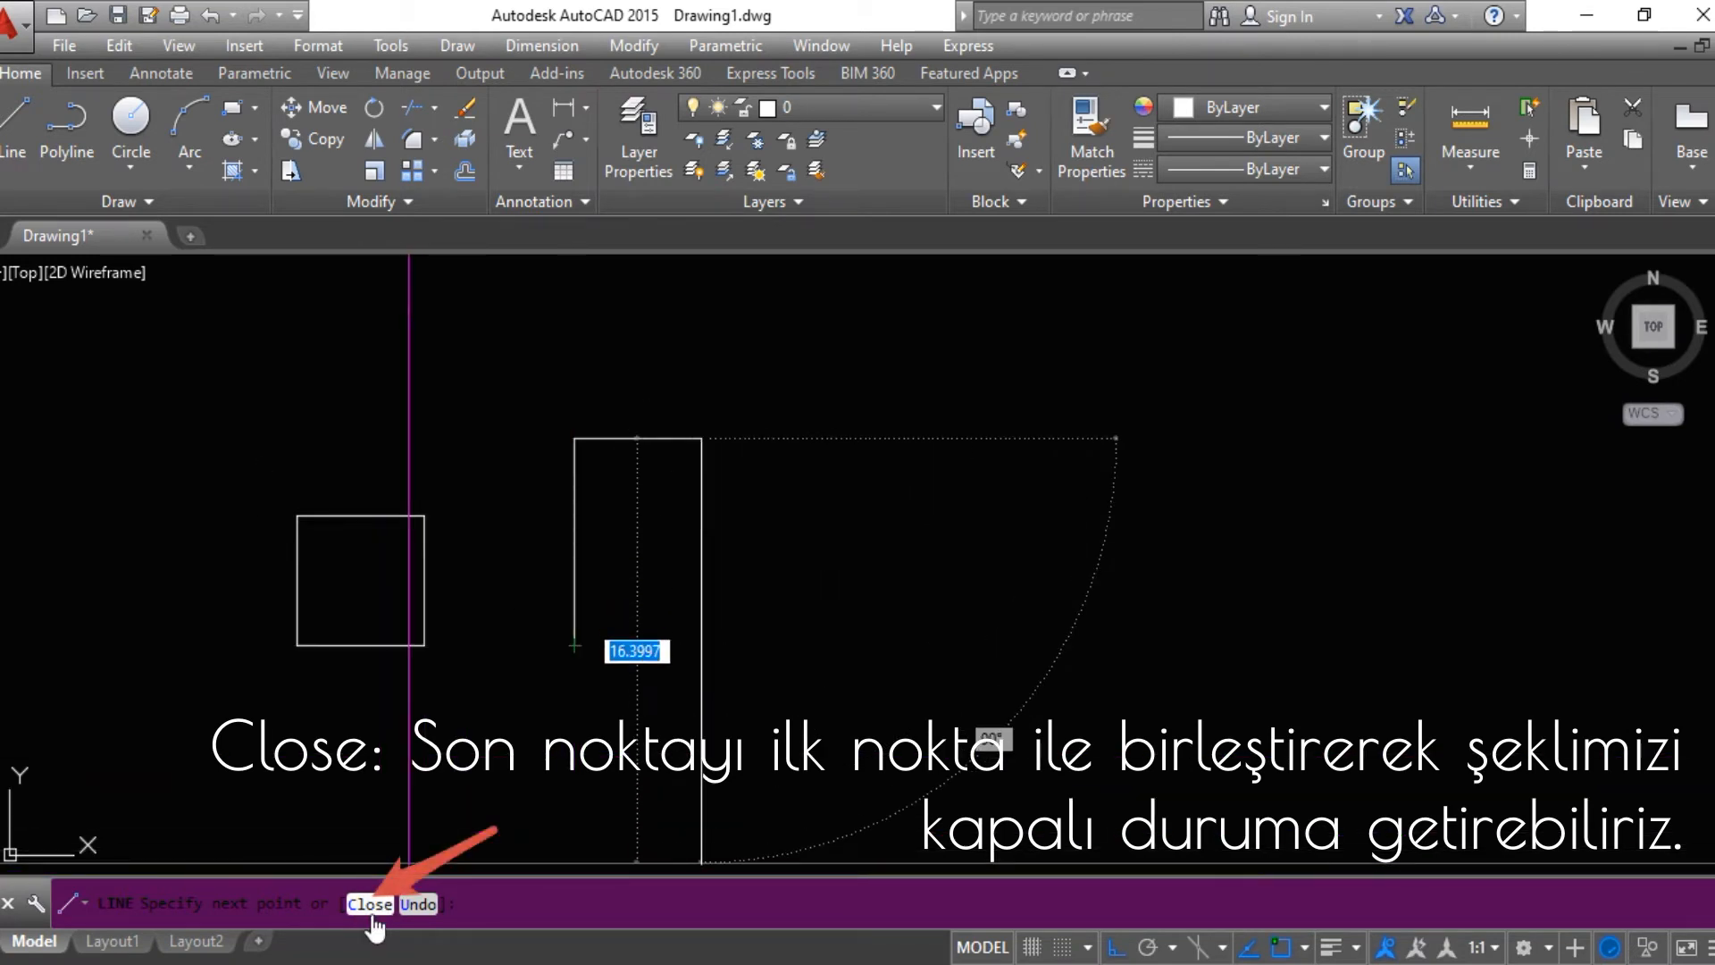
pyautogui.click(373, 904)
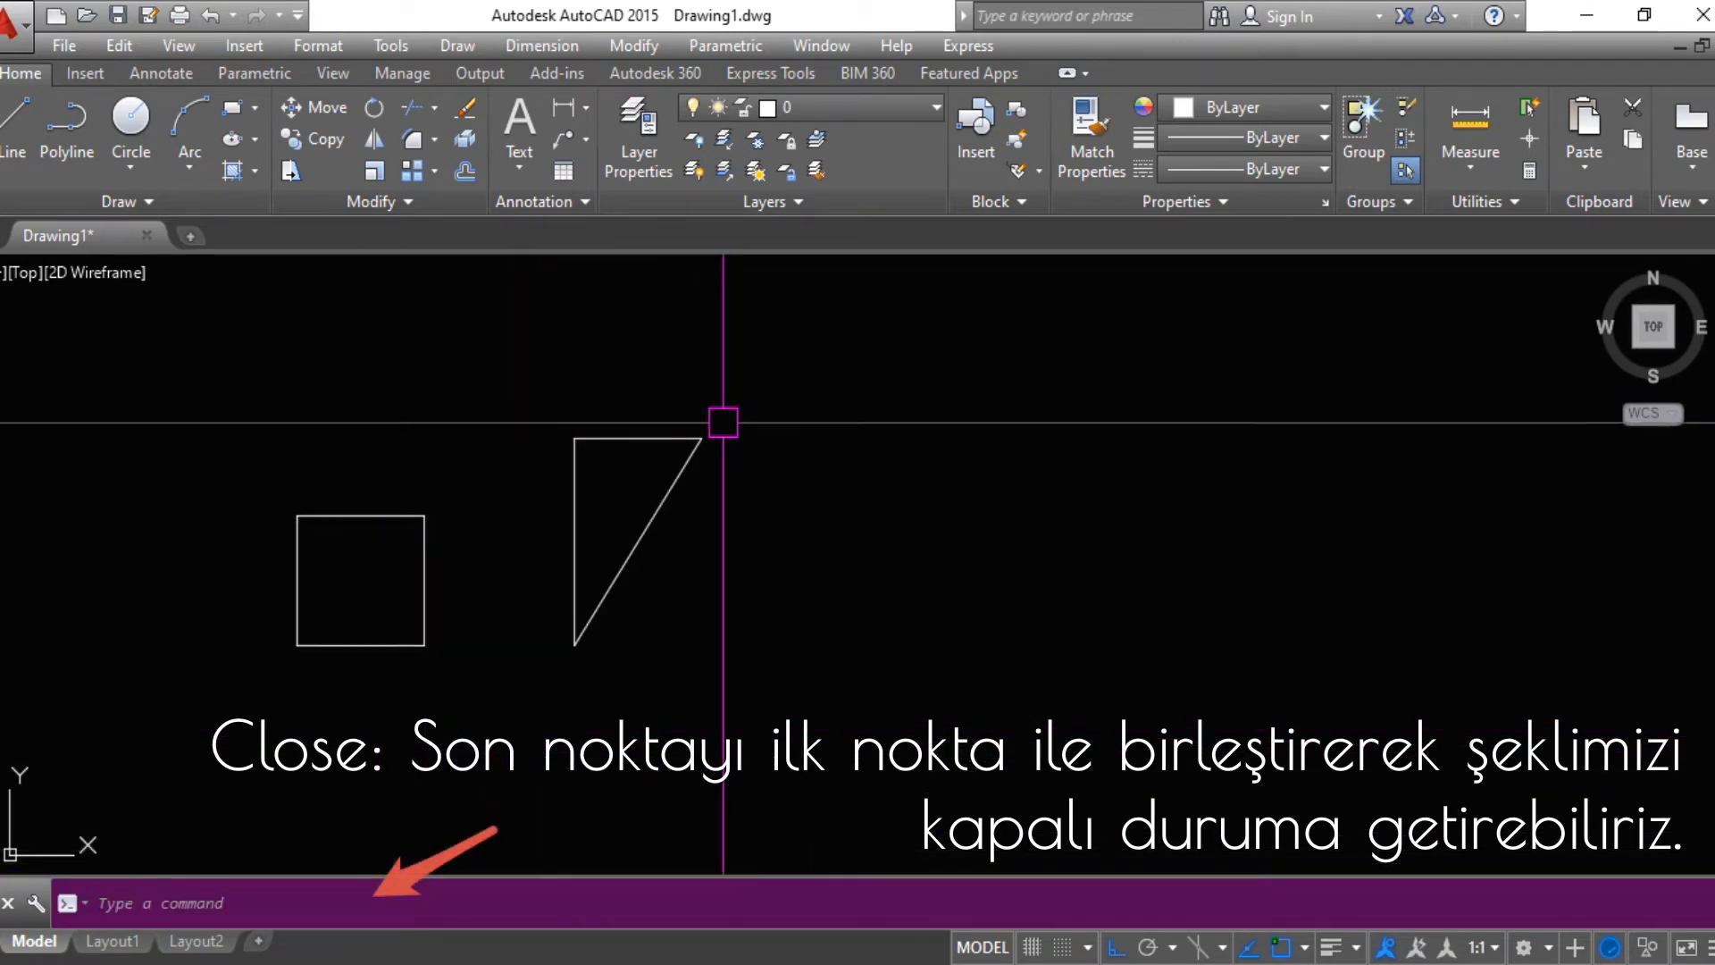
# - Select the triangle's sides one at a time to check that each line is a separate object
pyautogui.click(696, 454)
pyautogui.click(637, 439)
pyautogui.click(591, 494)
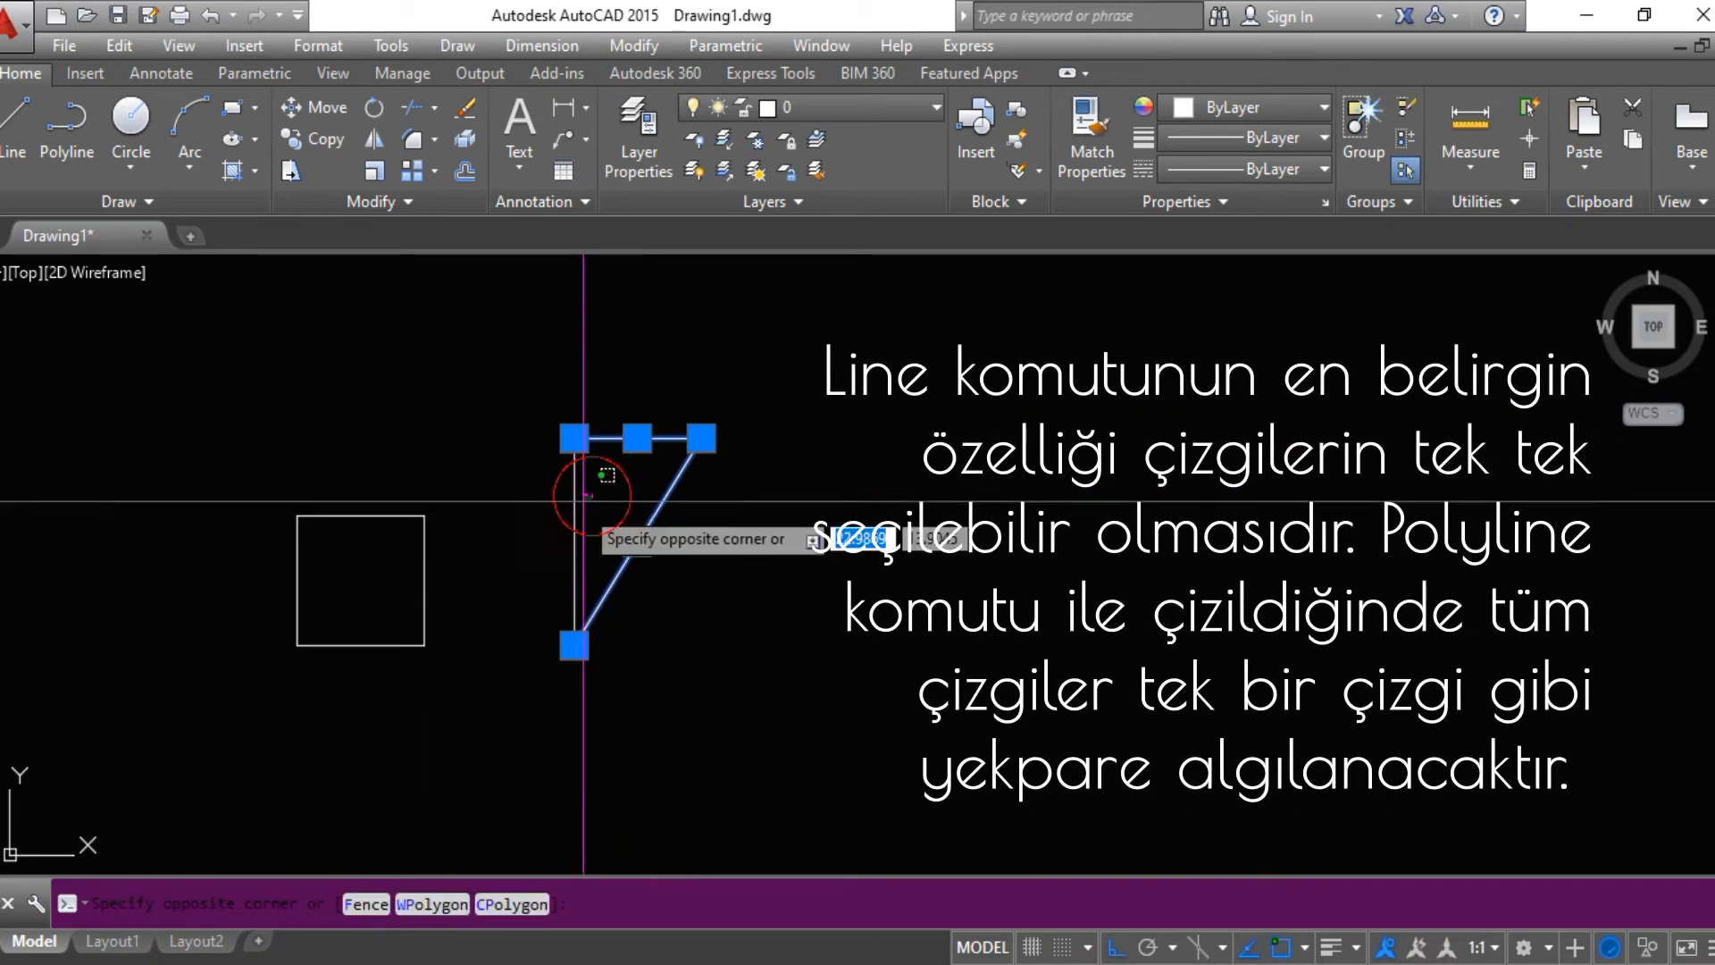
pyautogui.click(563, 520)
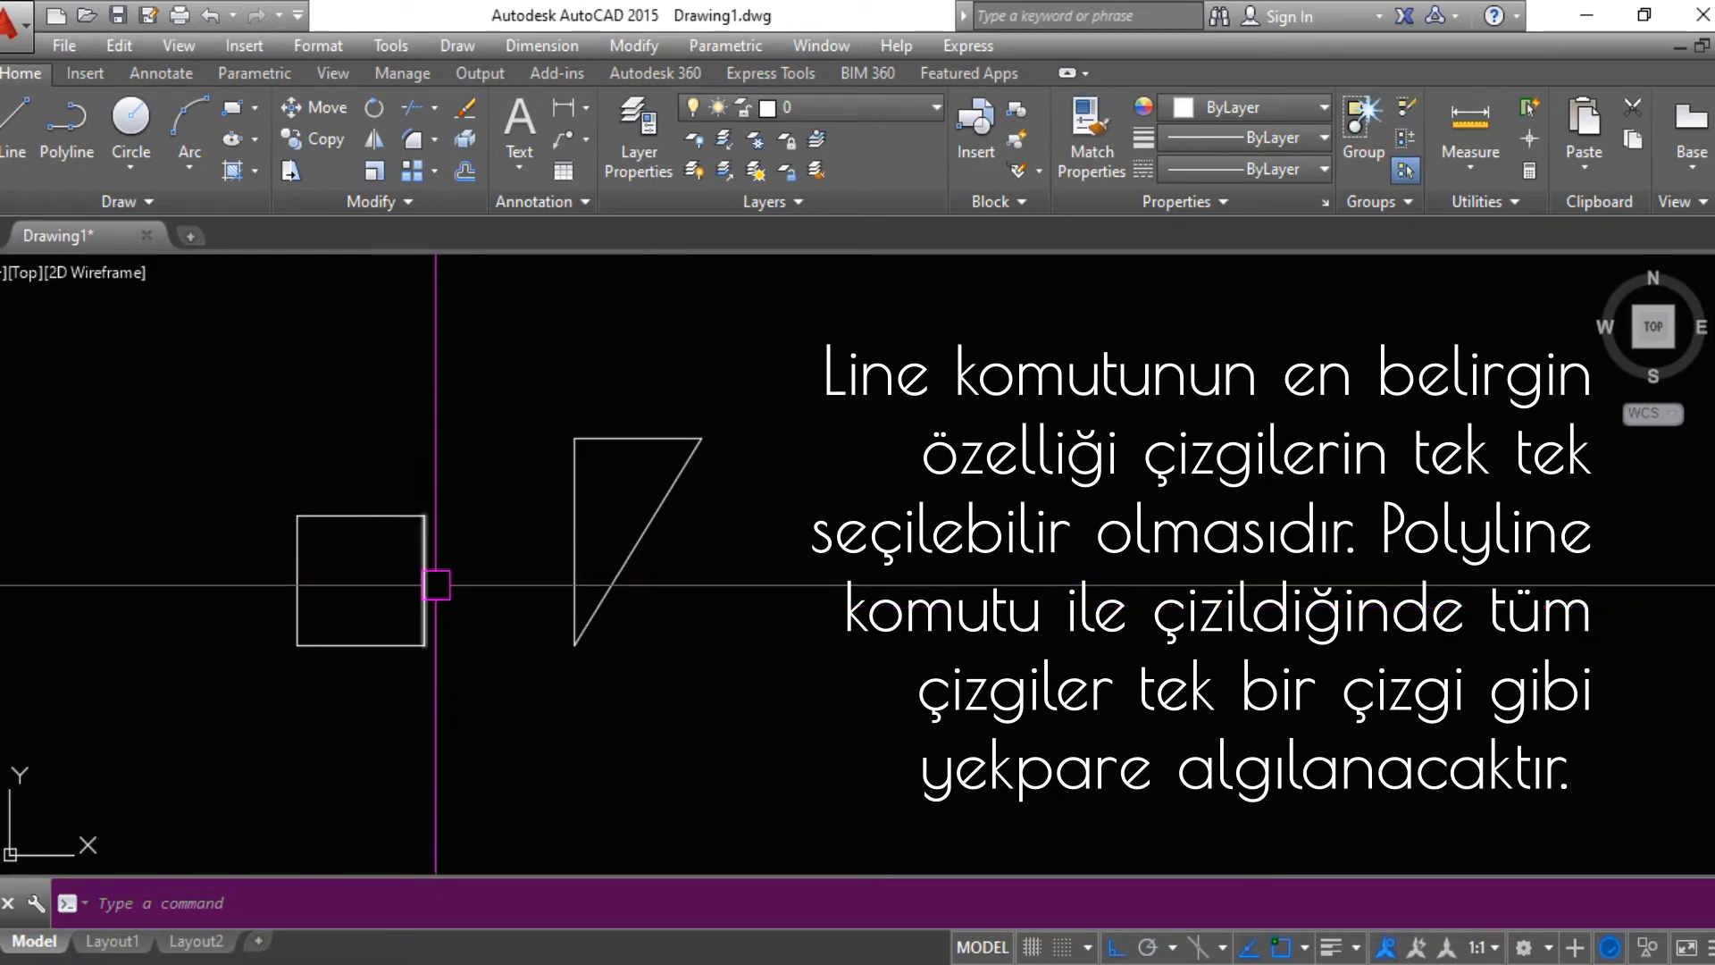
# - Delete the whole triangle beside the square
pyautogui.click(555, 287)
pyautogui.click(726, 688)
pyautogui.press('Delete')
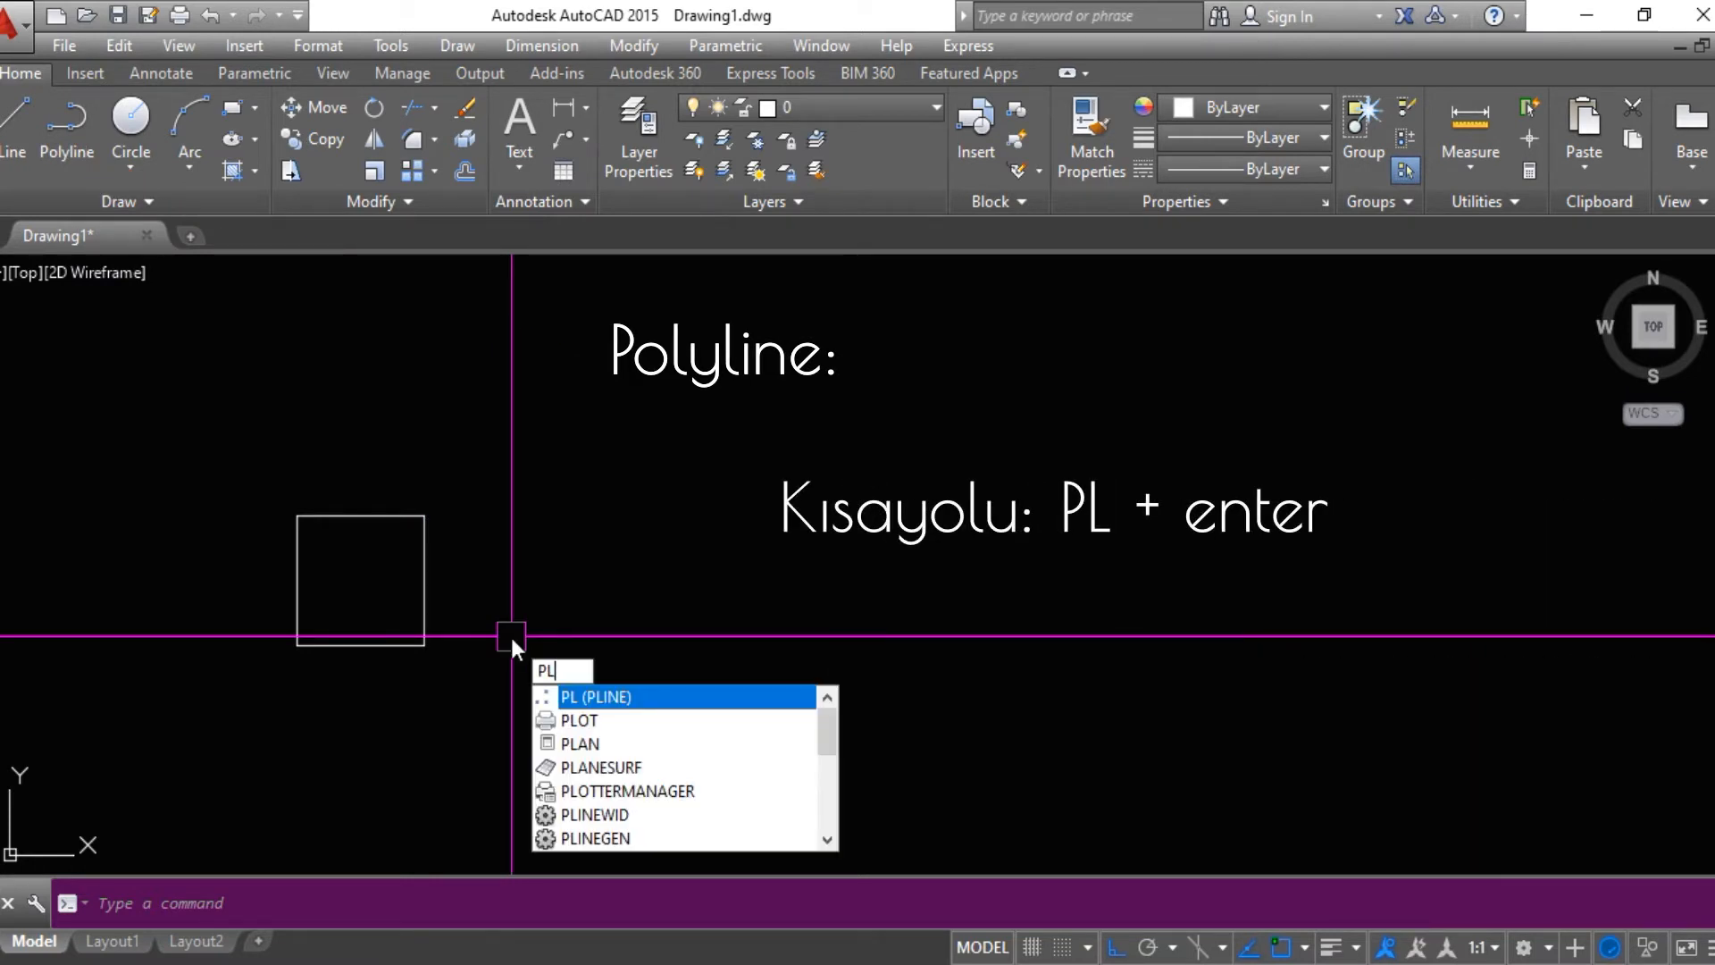
# - Draw a 5-unit square as a single polyline beside the line square, ending back at its start point
pyautogui.press('Return')
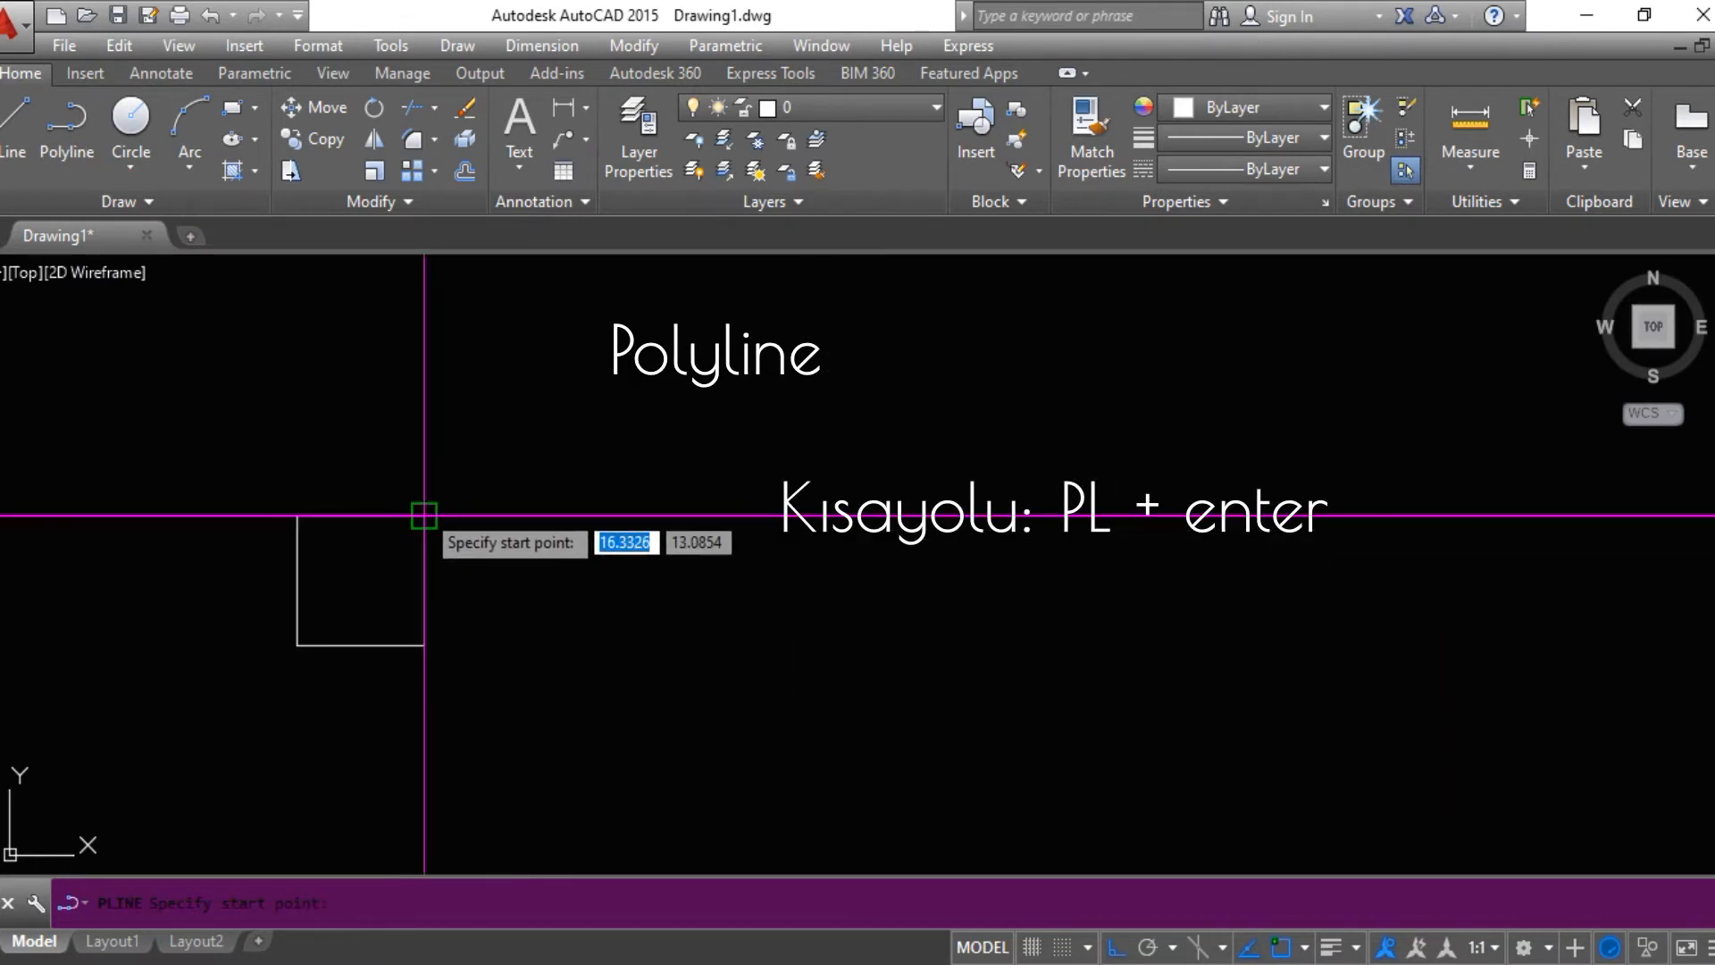
pyautogui.click(533, 512)
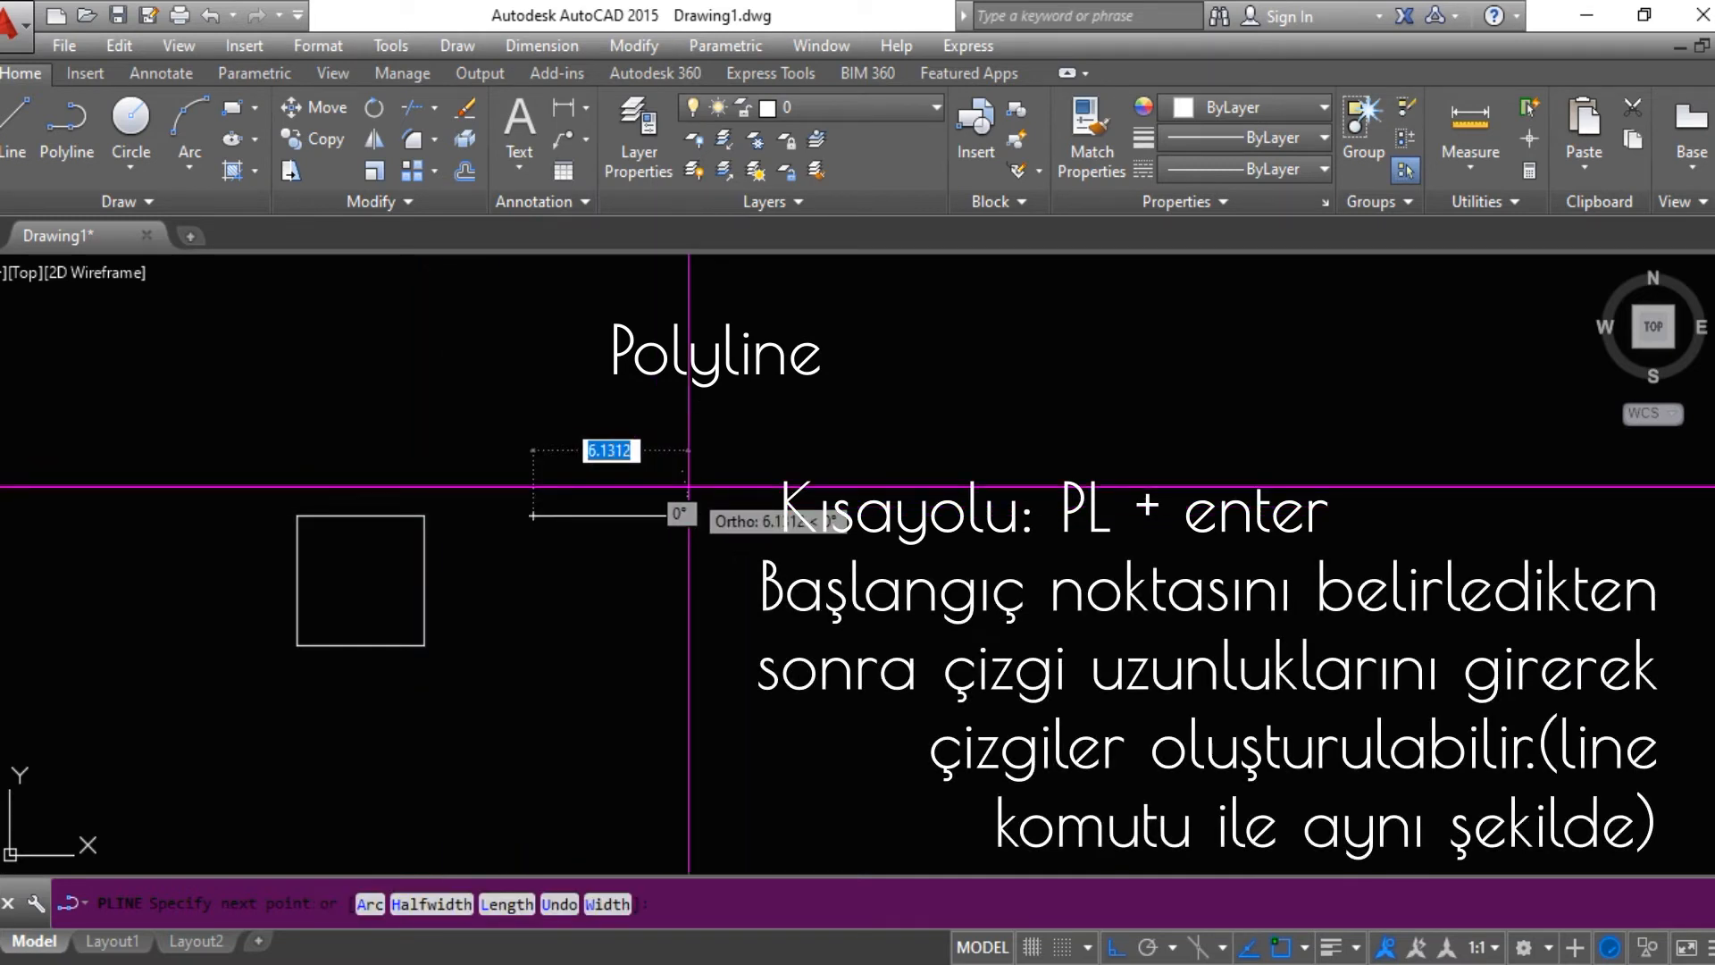
pyautogui.write('5')
pyautogui.press('Return')
pyautogui.write('5')
pyautogui.press('Return')
pyautogui.write('5')
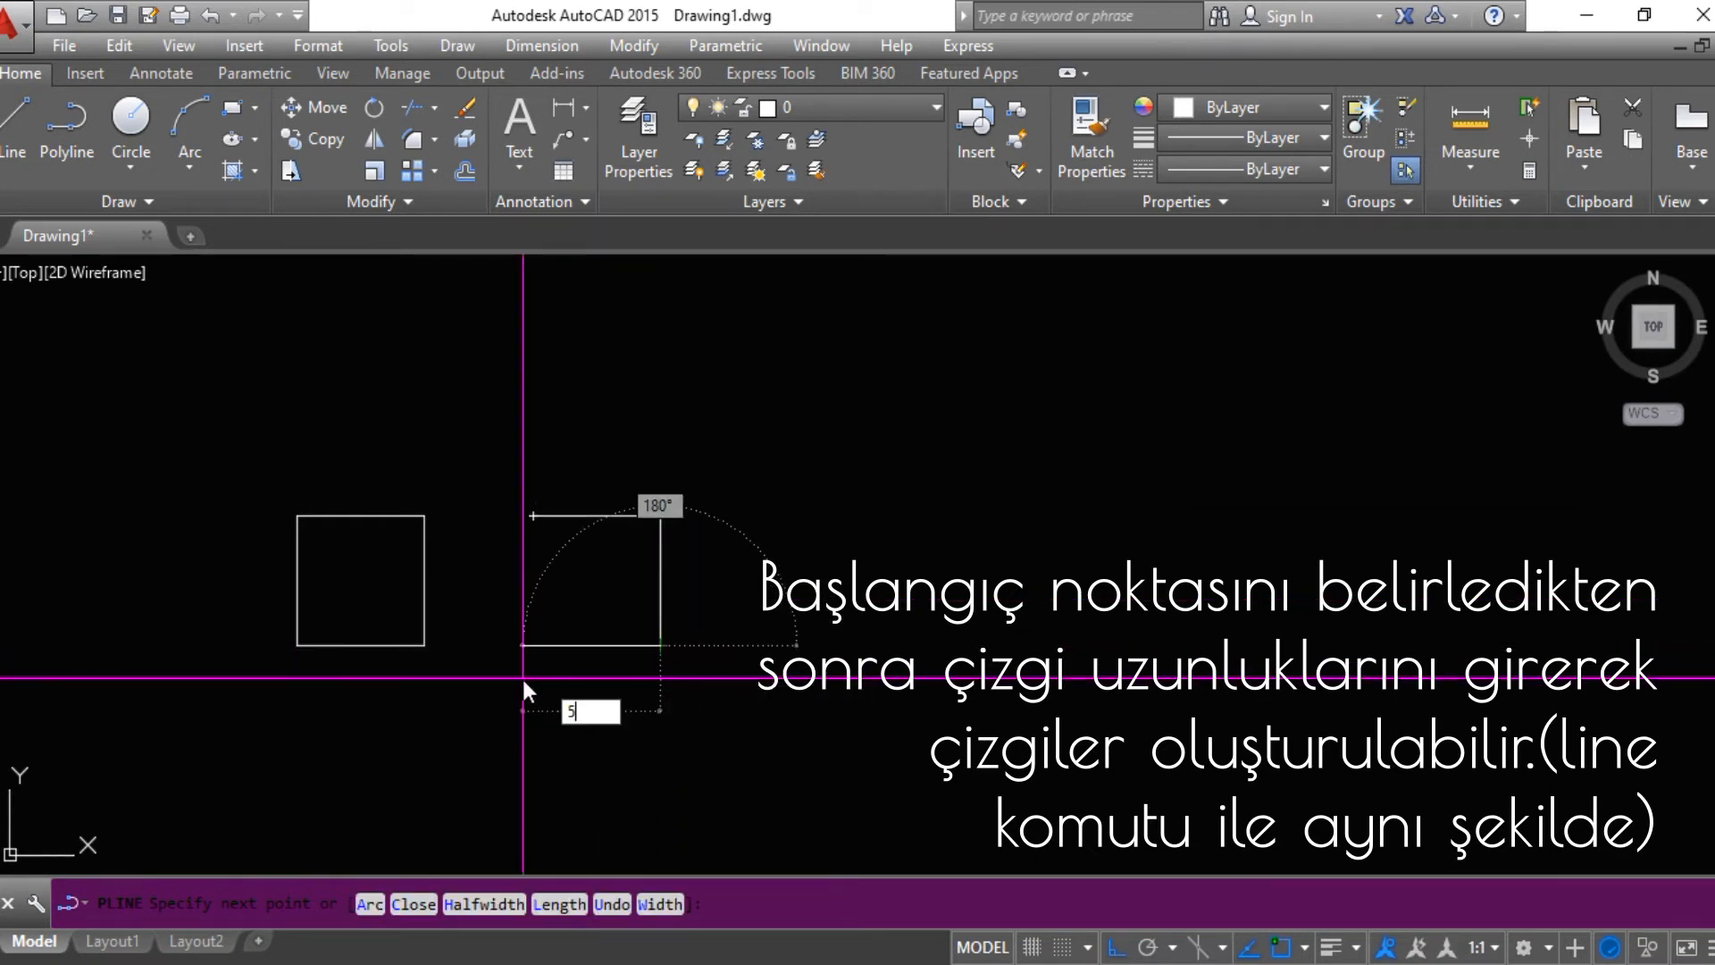
pyautogui.click(533, 517)
pyautogui.press('Return')
# - Select the line square's sides and the polyline square to compare how they are picked, and clear the selection
pyautogui.click(355, 518)
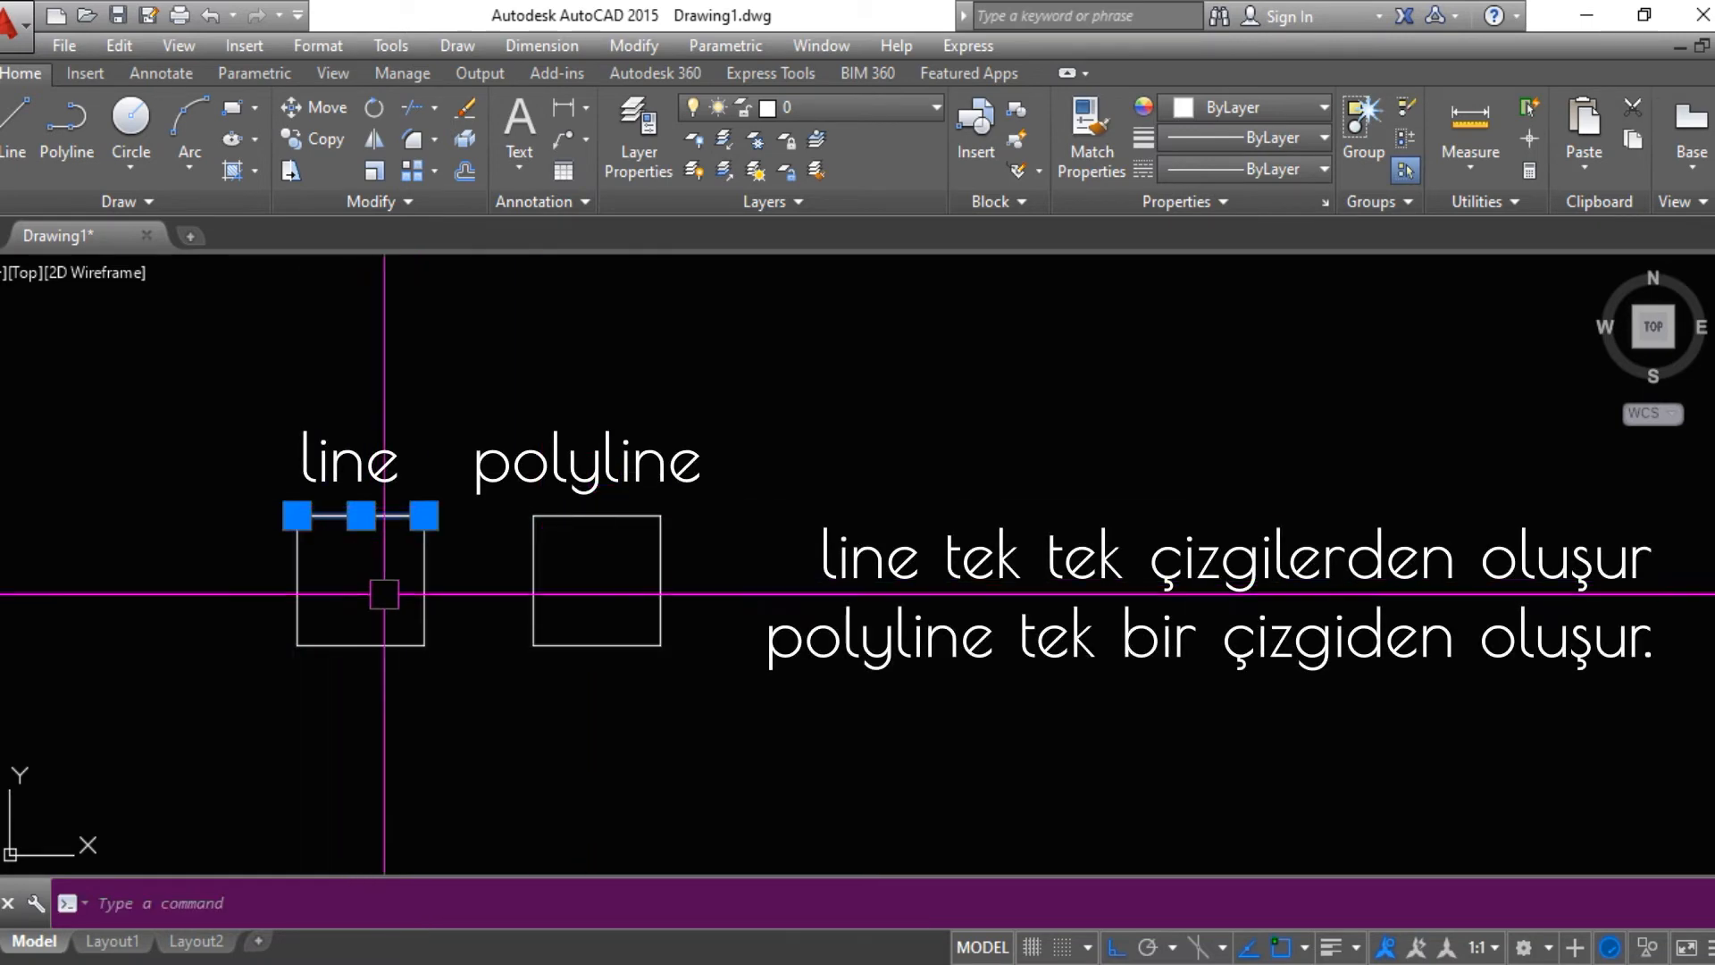
pyautogui.click(421, 567)
pyautogui.click(371, 645)
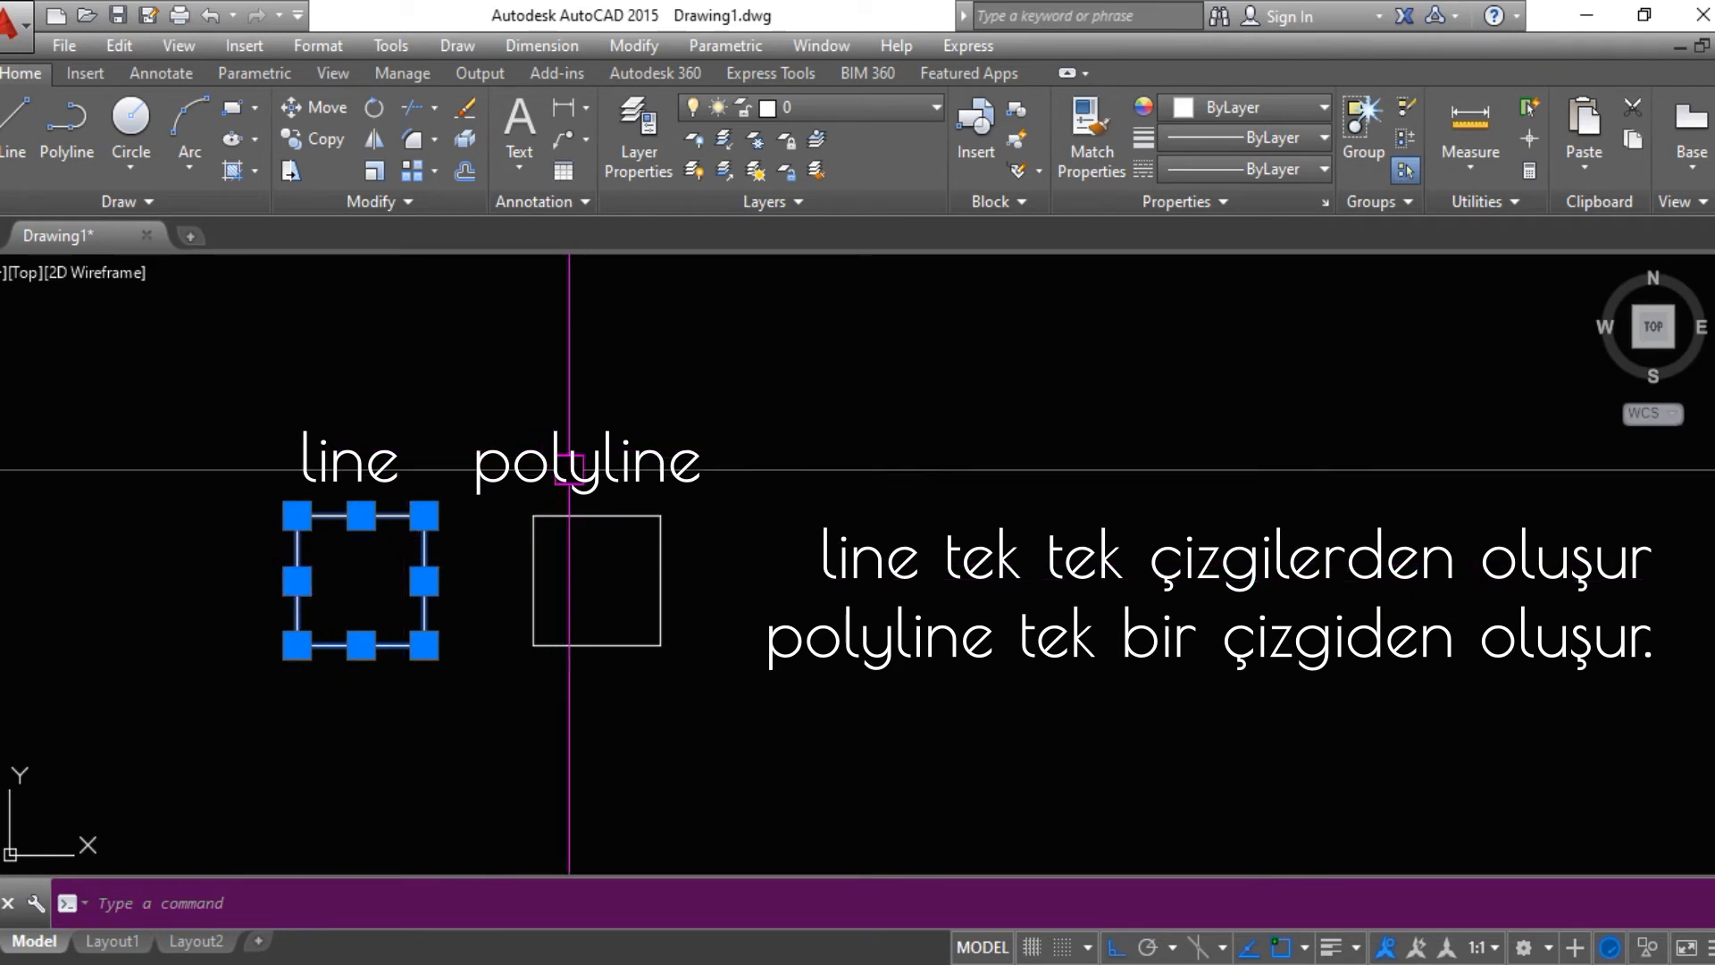
pyautogui.click(568, 516)
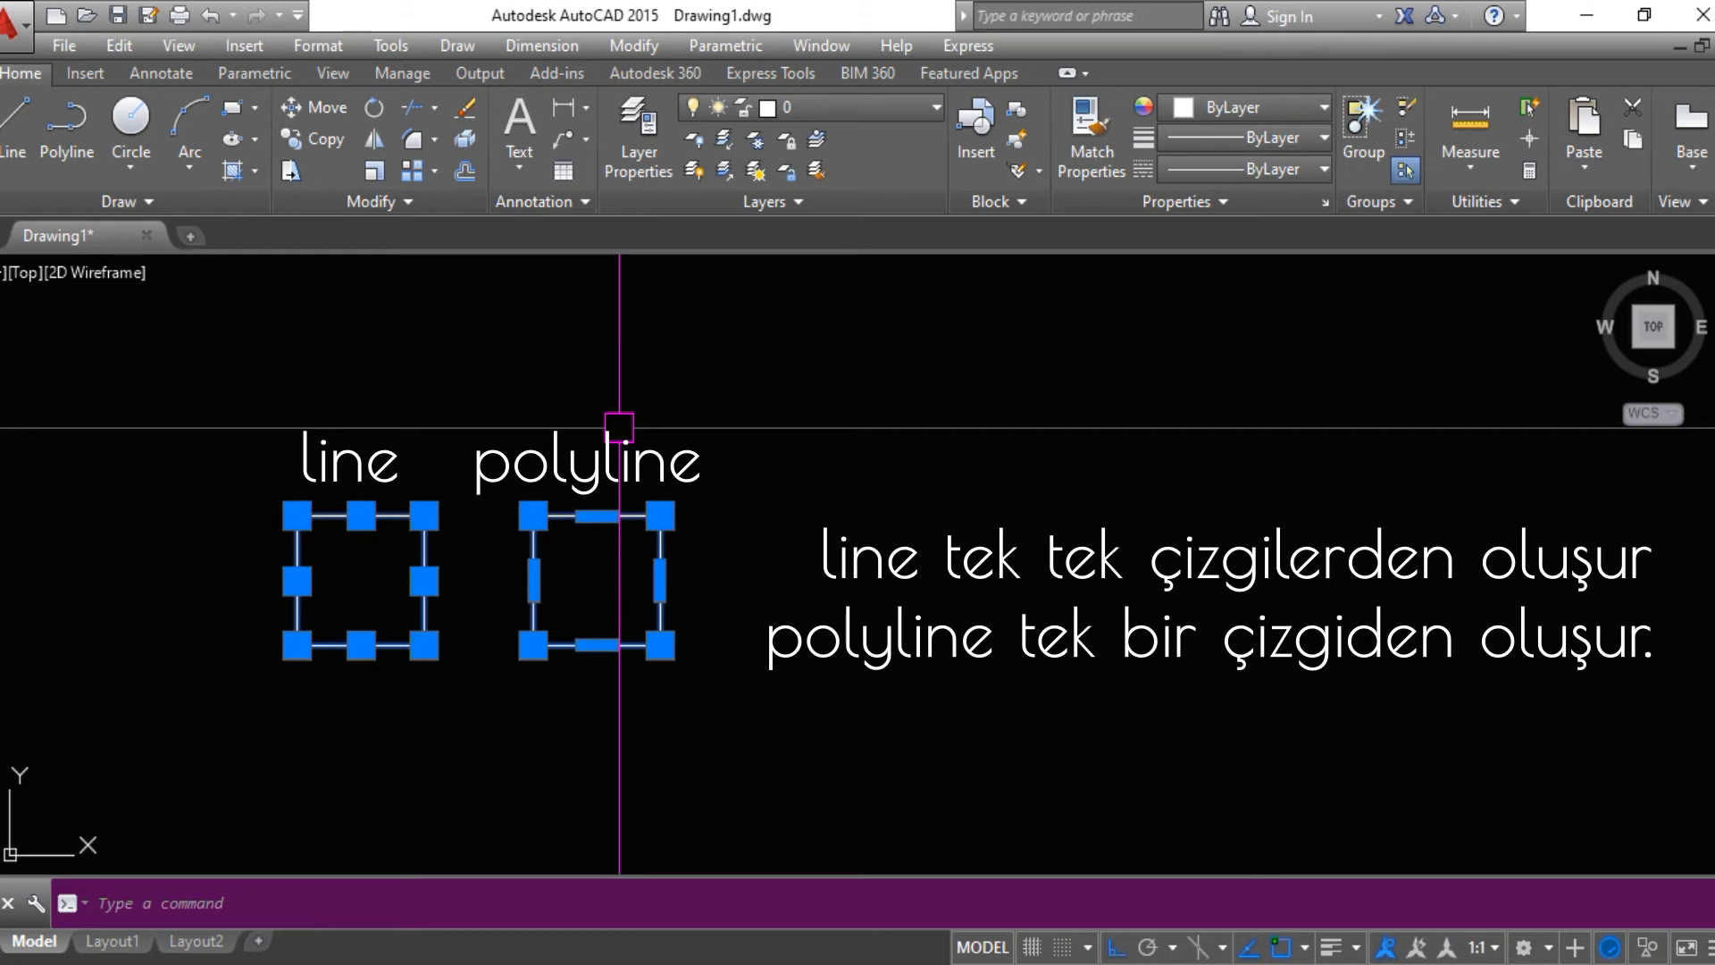
pyautogui.press('Escape')
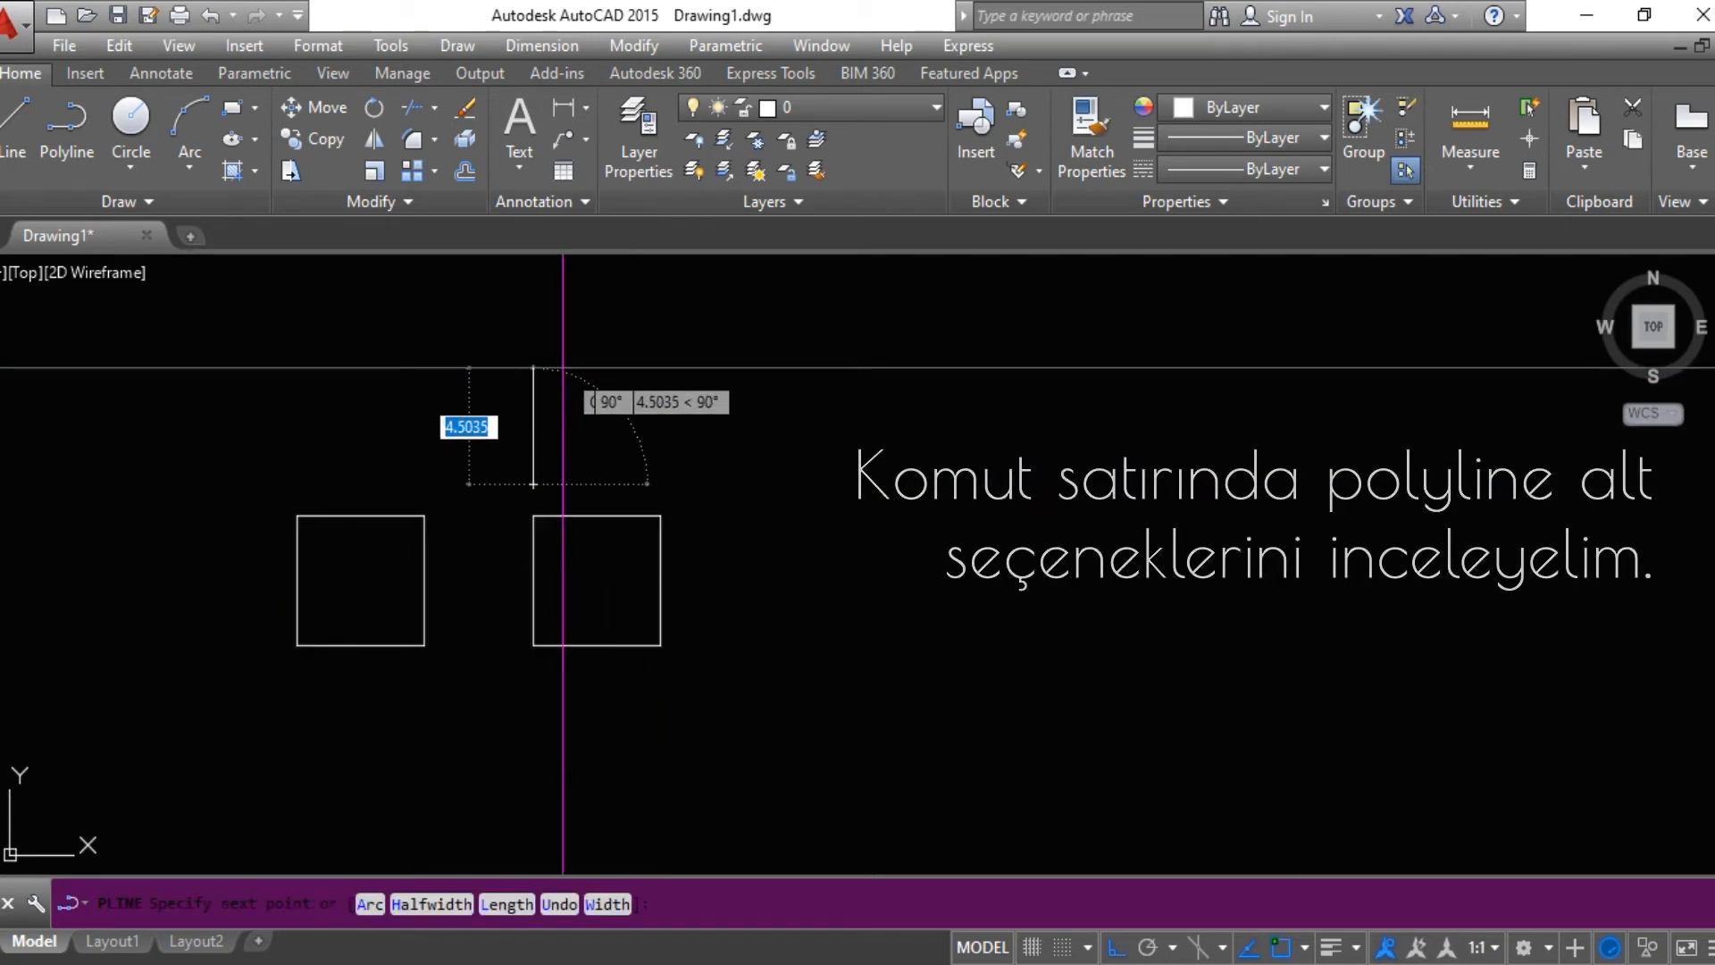
# - Draw a polyline above the polyline square with a vertical segment followed by a semicircular arc using the Arc option
pyautogui.click(562, 356)
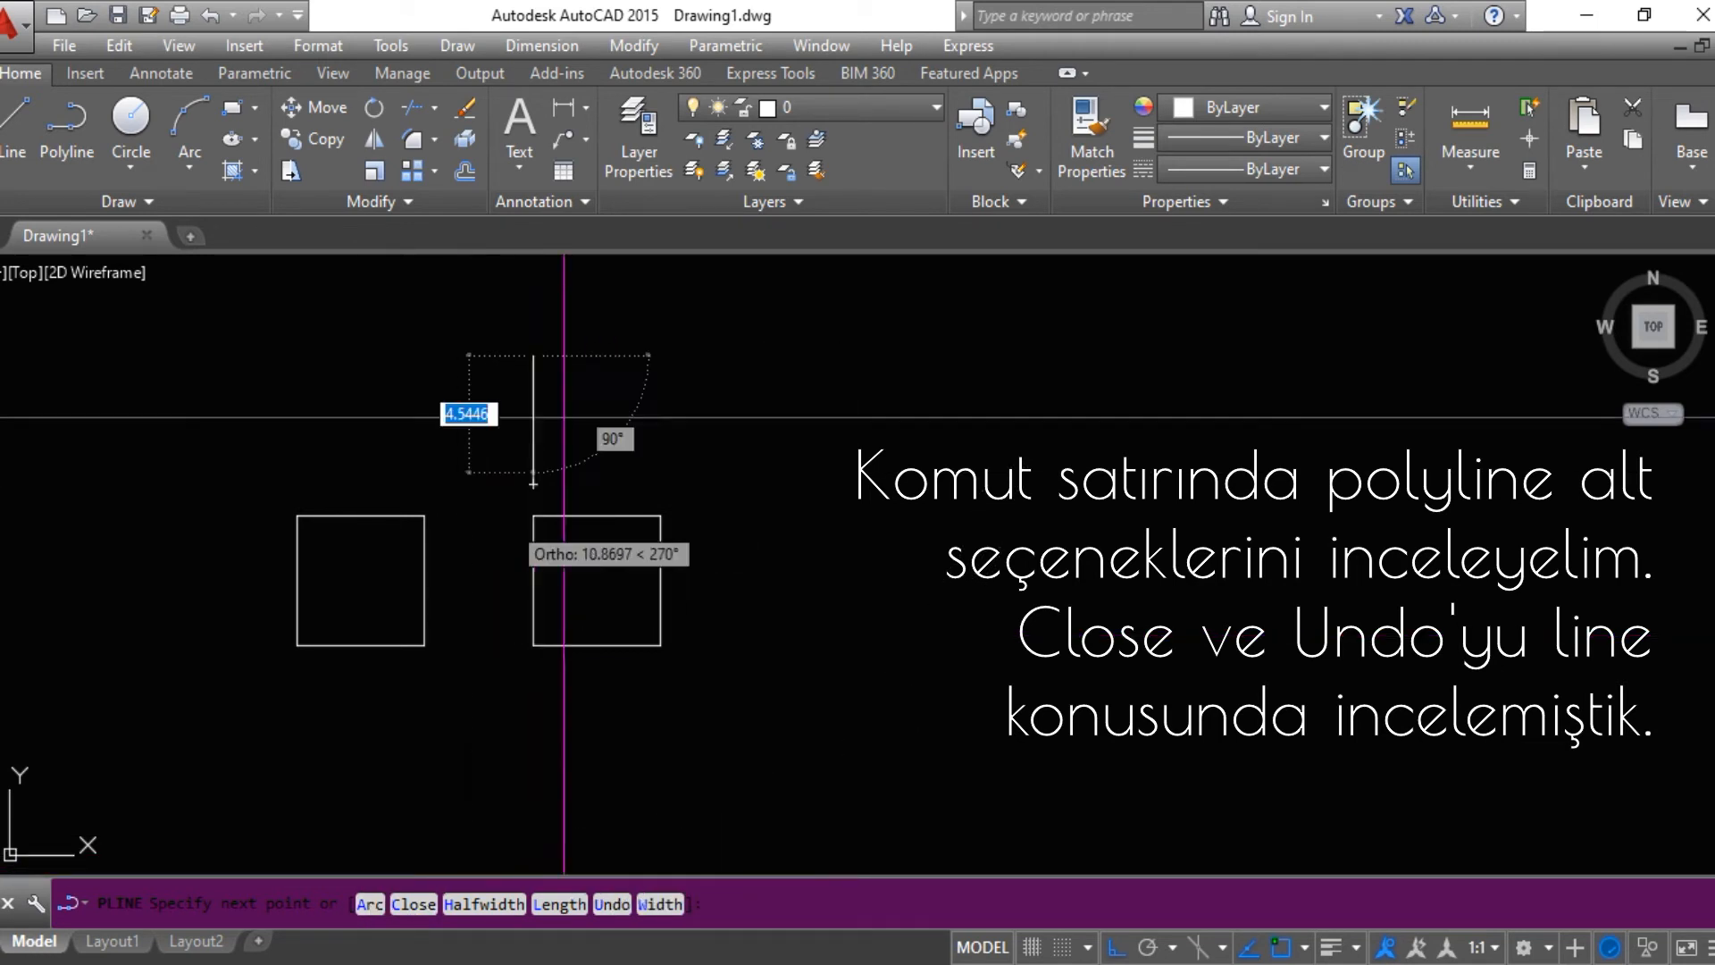
pyautogui.write('a')
pyautogui.press('Return')
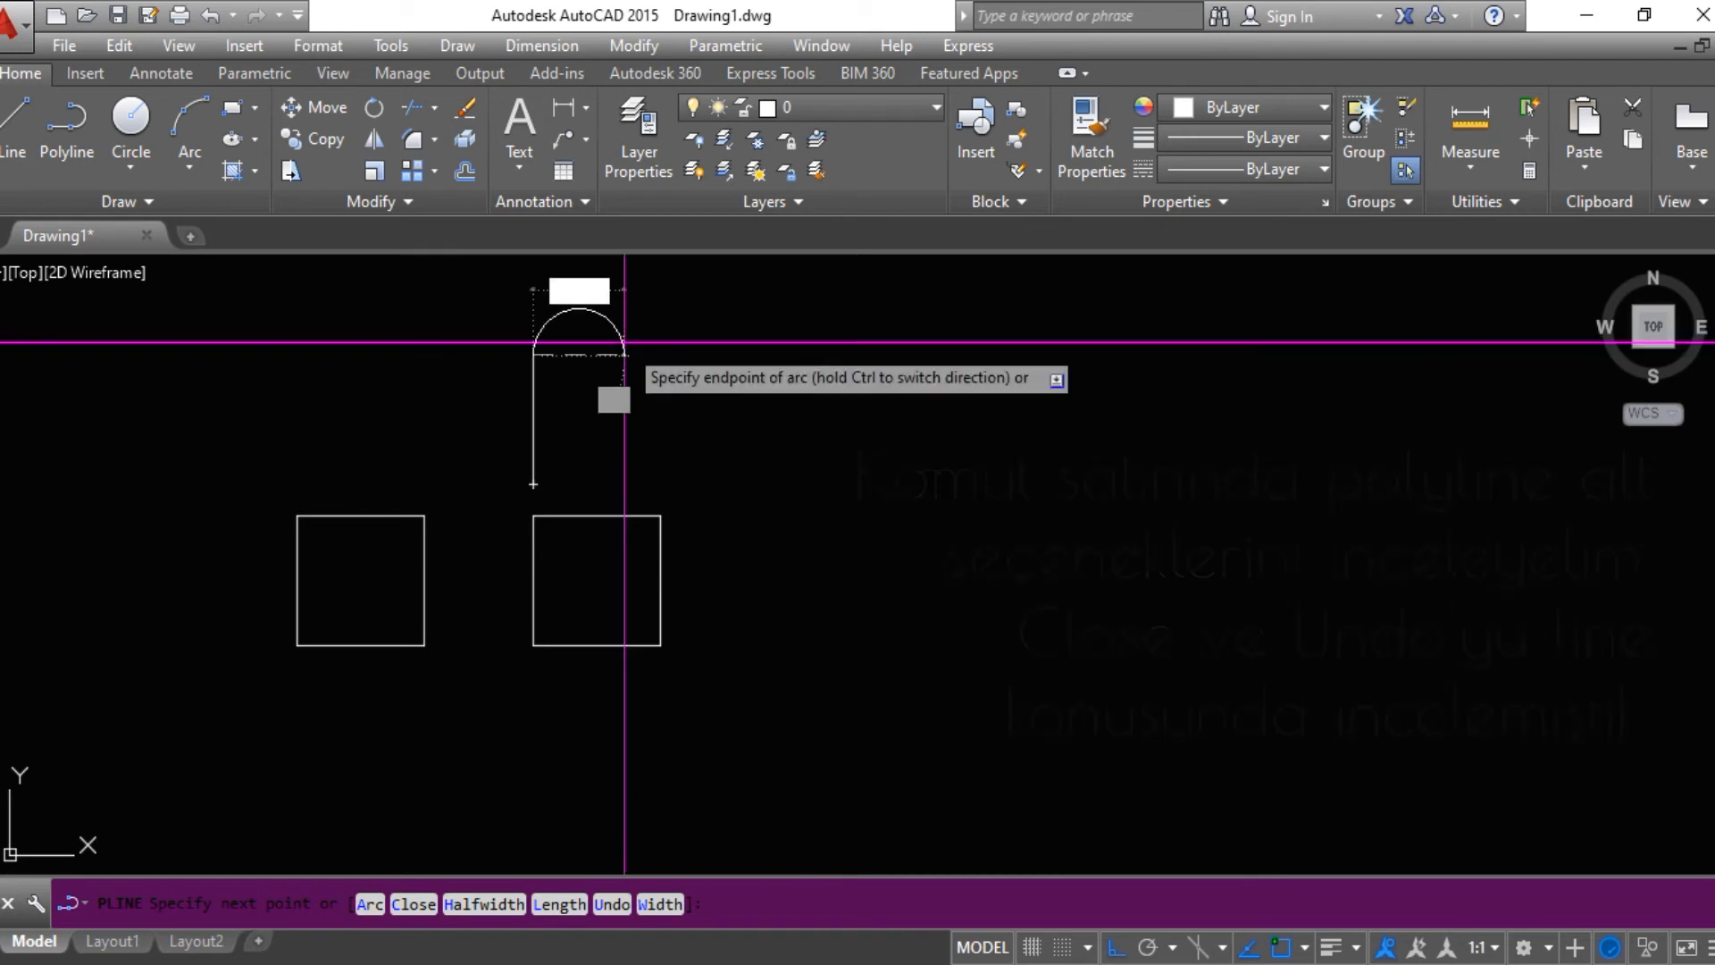
pyautogui.click(663, 420)
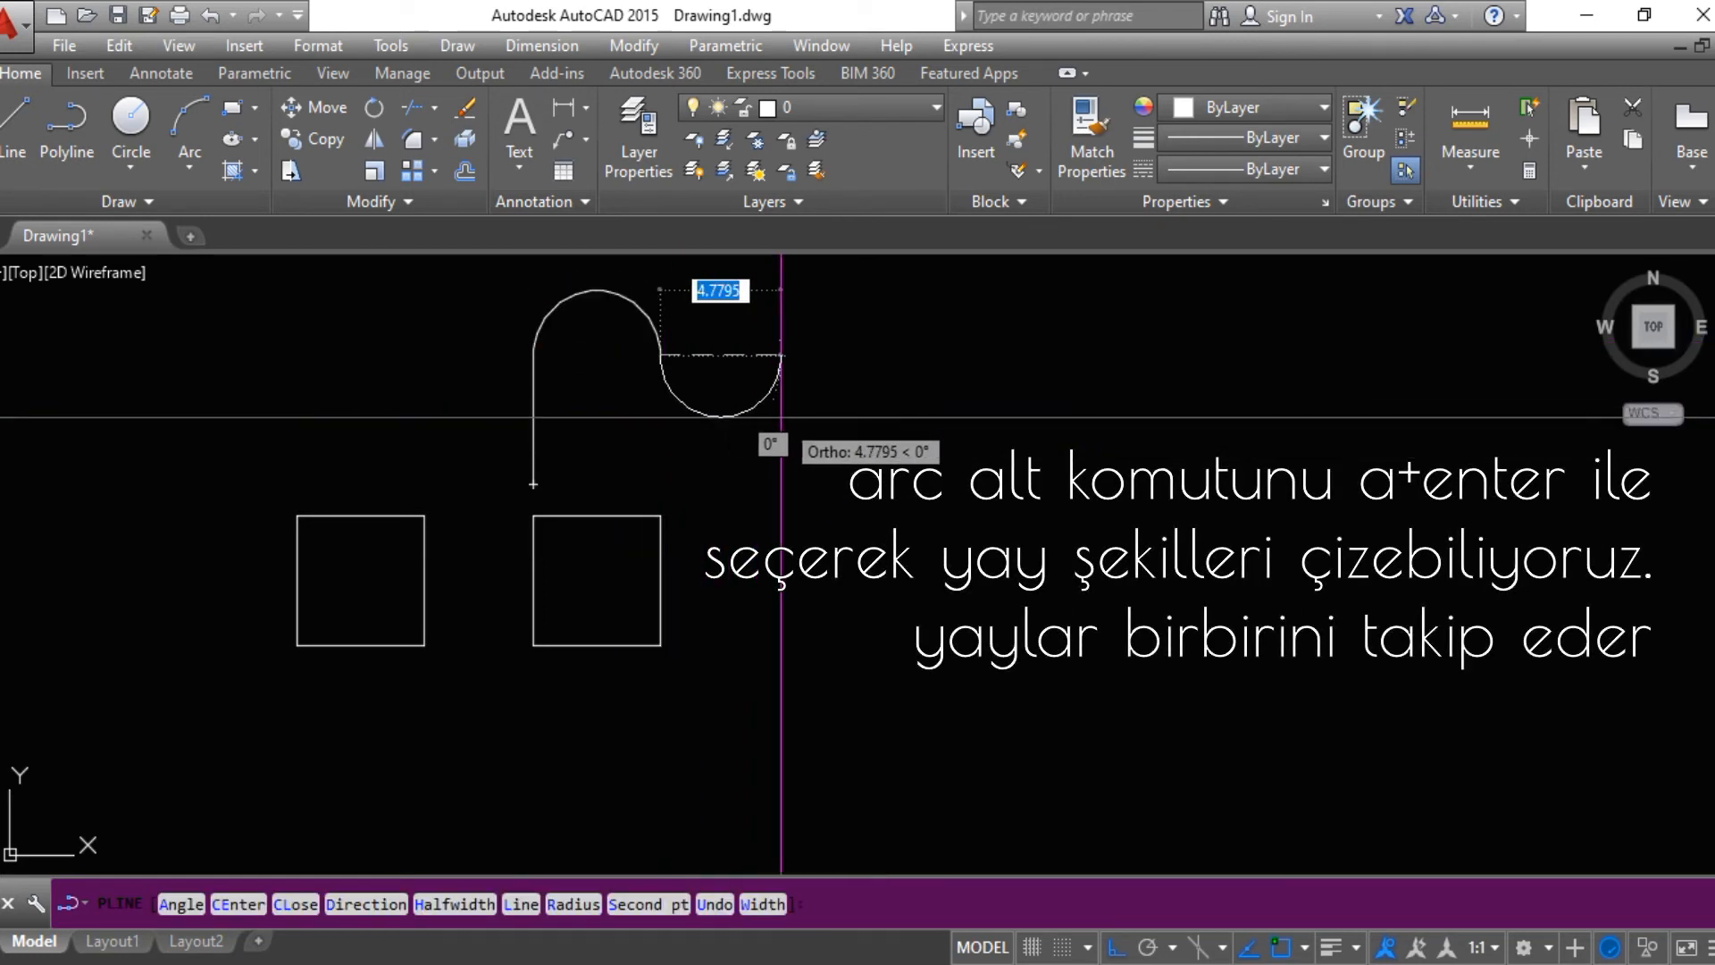
# - Continue the polyline with a chain of connected freehand arcs around both squares, with Ortho off, ending above the line square
pyautogui.click(713, 463)
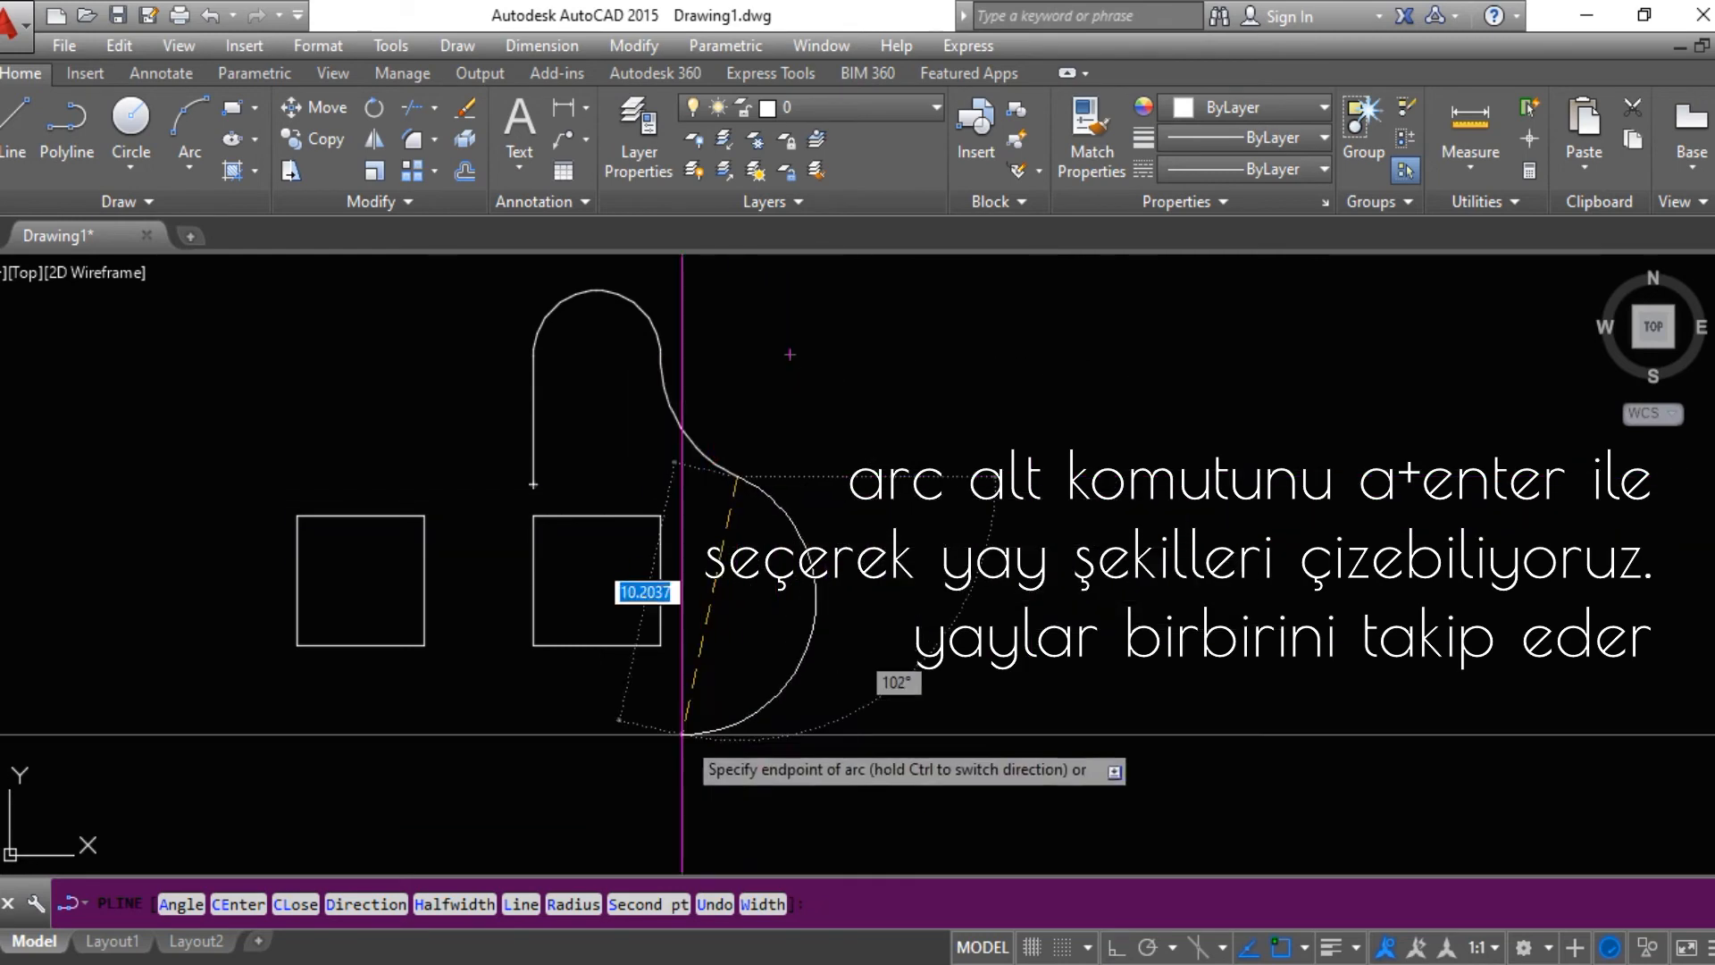
pyautogui.click(328, 758)
pyautogui.click(203, 628)
pyautogui.click(222, 480)
pyautogui.click(251, 355)
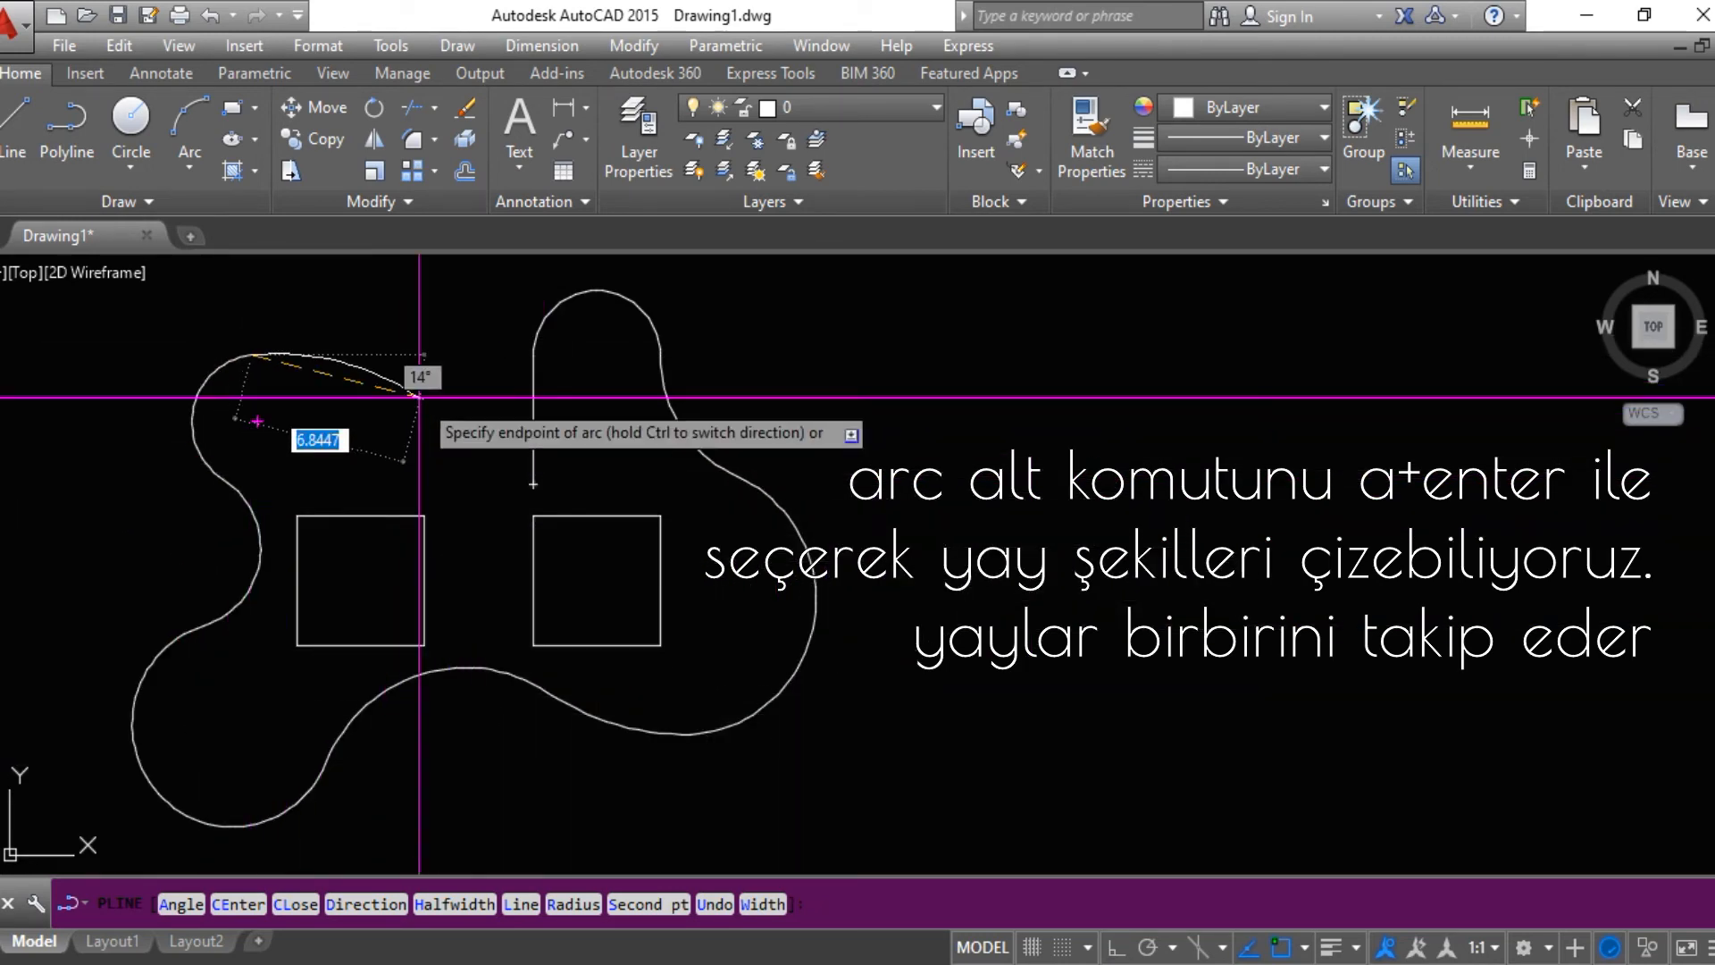
pyautogui.click(419, 398)
pyautogui.press('Return')
pyautogui.click(533, 473)
pyautogui.press('Escape')
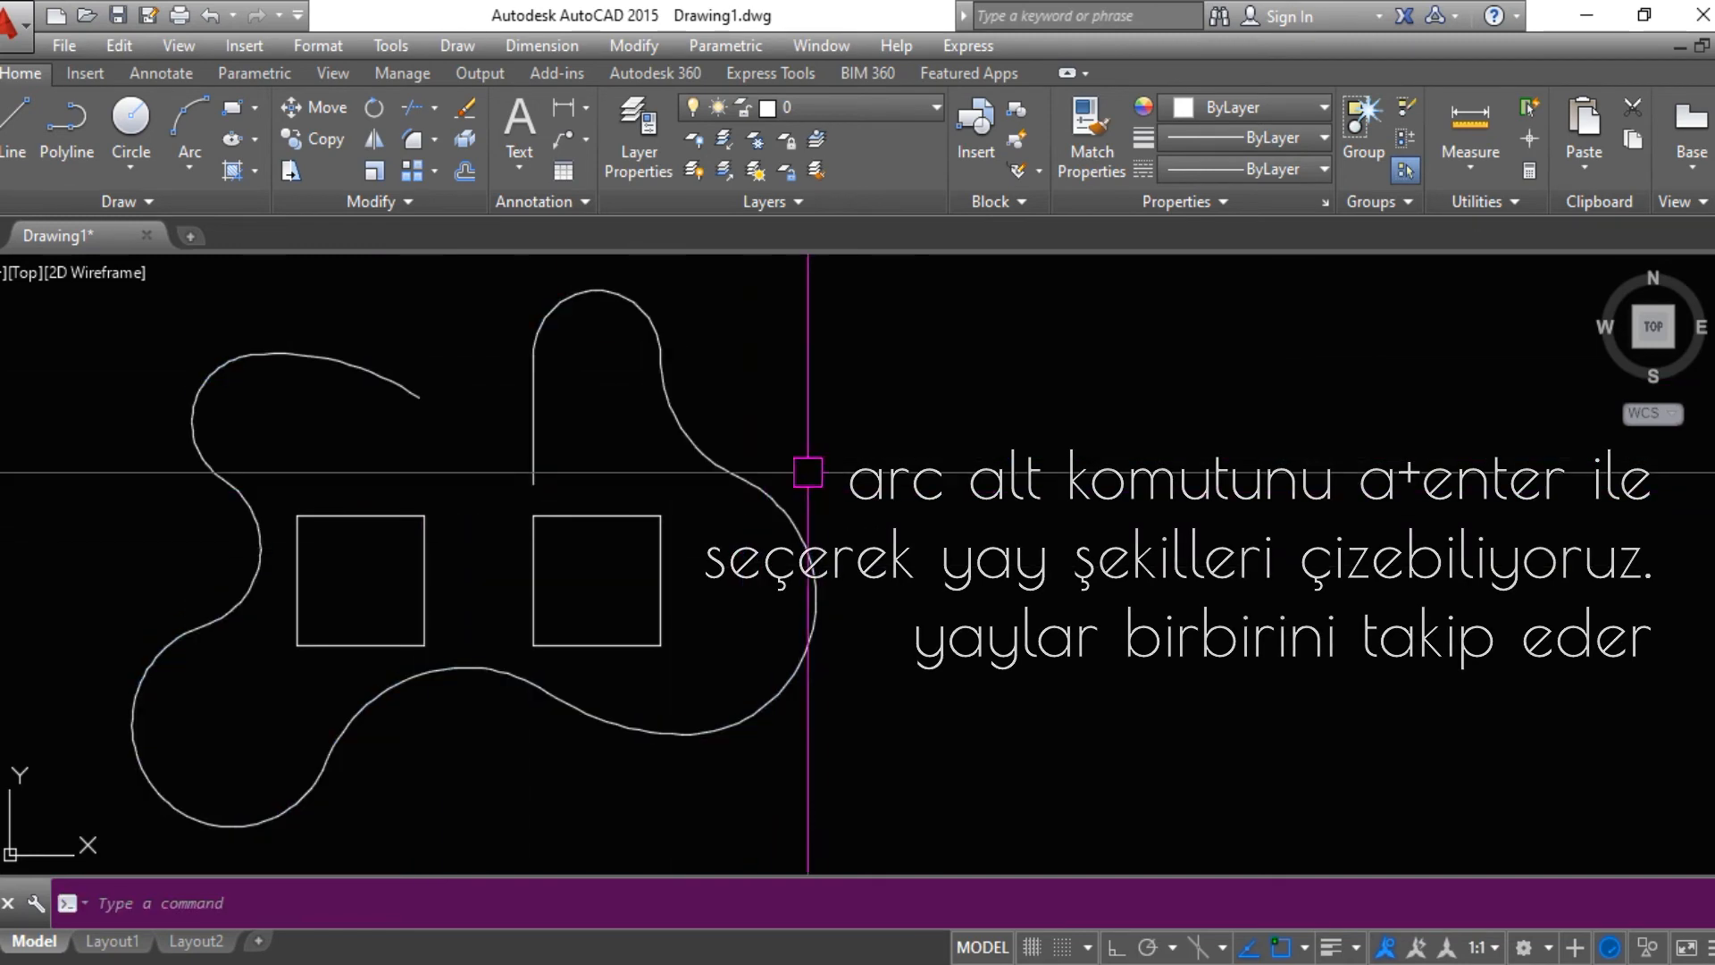
# - Delete the curved arc polyline that runs around both squares
pyautogui.click(532, 460)
pyautogui.press('Delete')
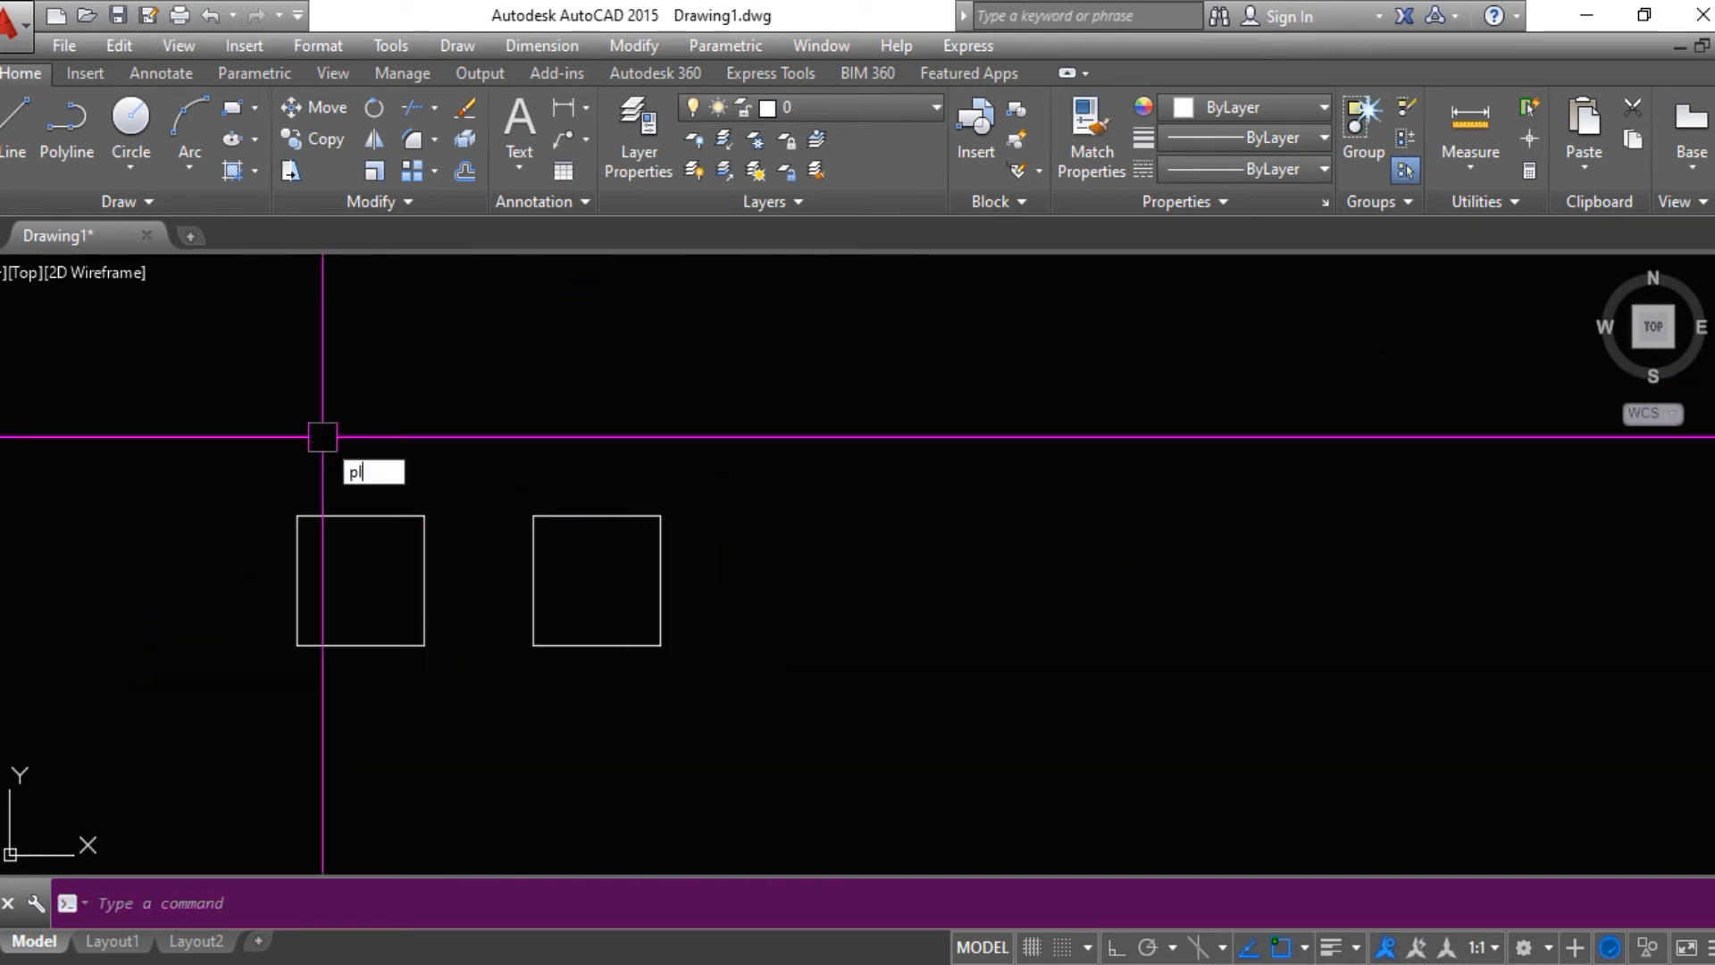
# - Start a polyline above the line square and set both its starting and ending half-width to 5
pyautogui.click(323, 437)
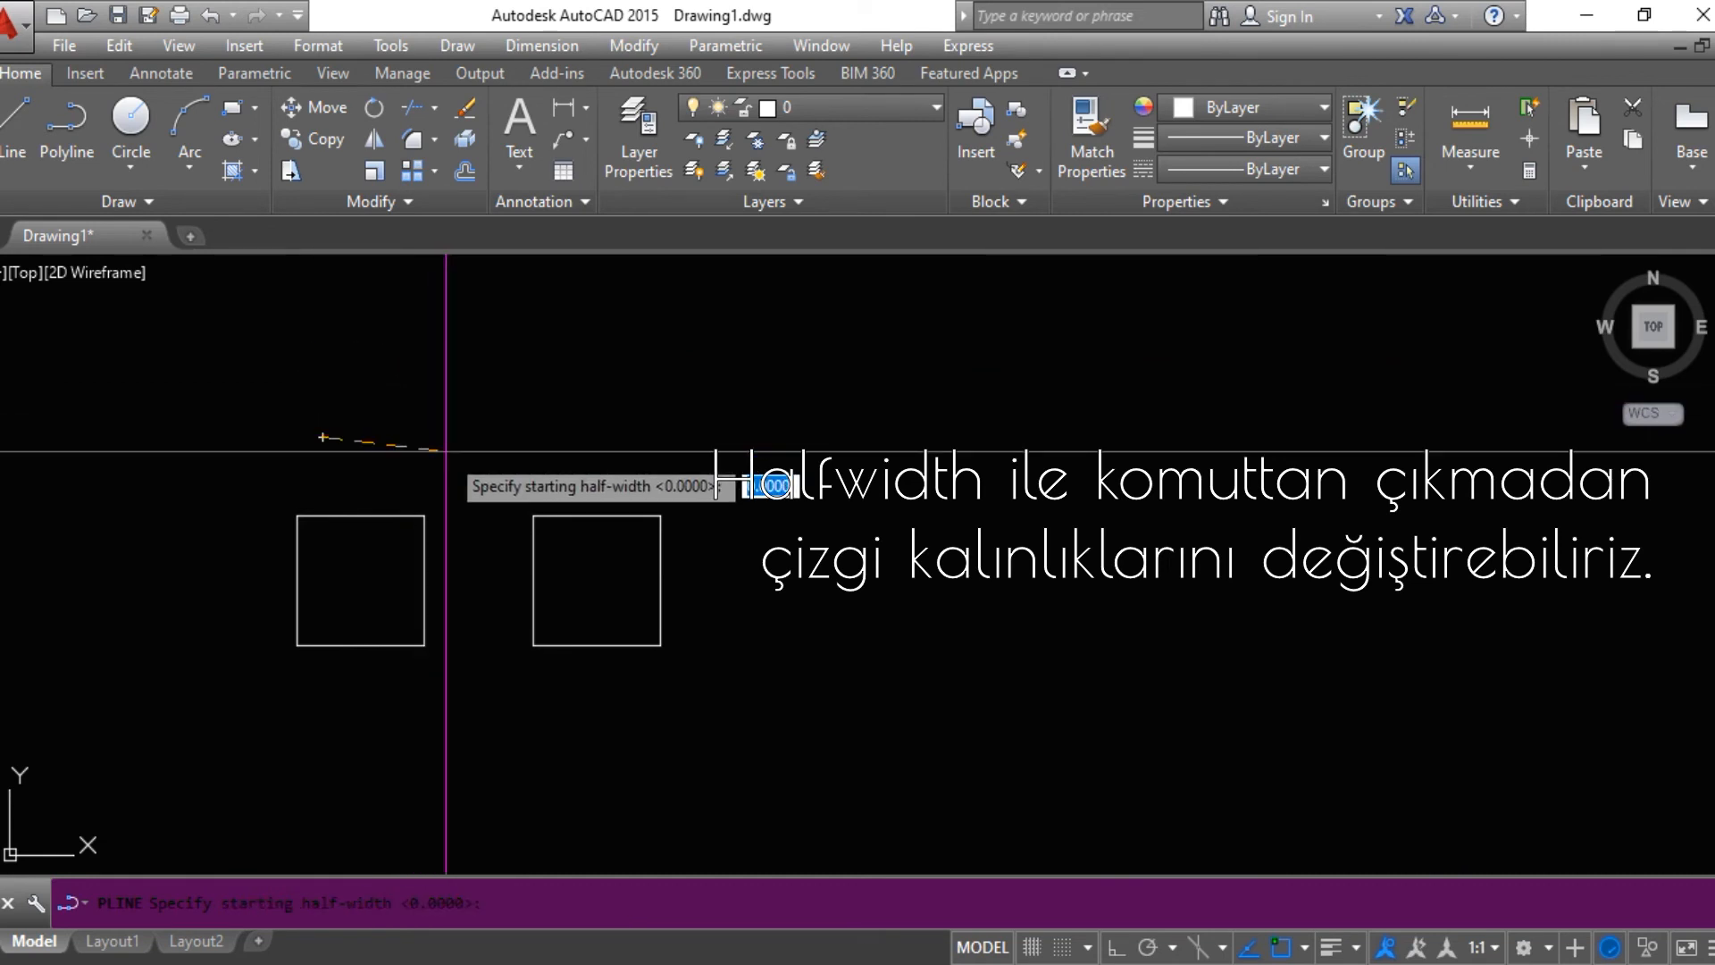
pyautogui.write('5')
pyautogui.press('Return')
pyautogui.press('Return')
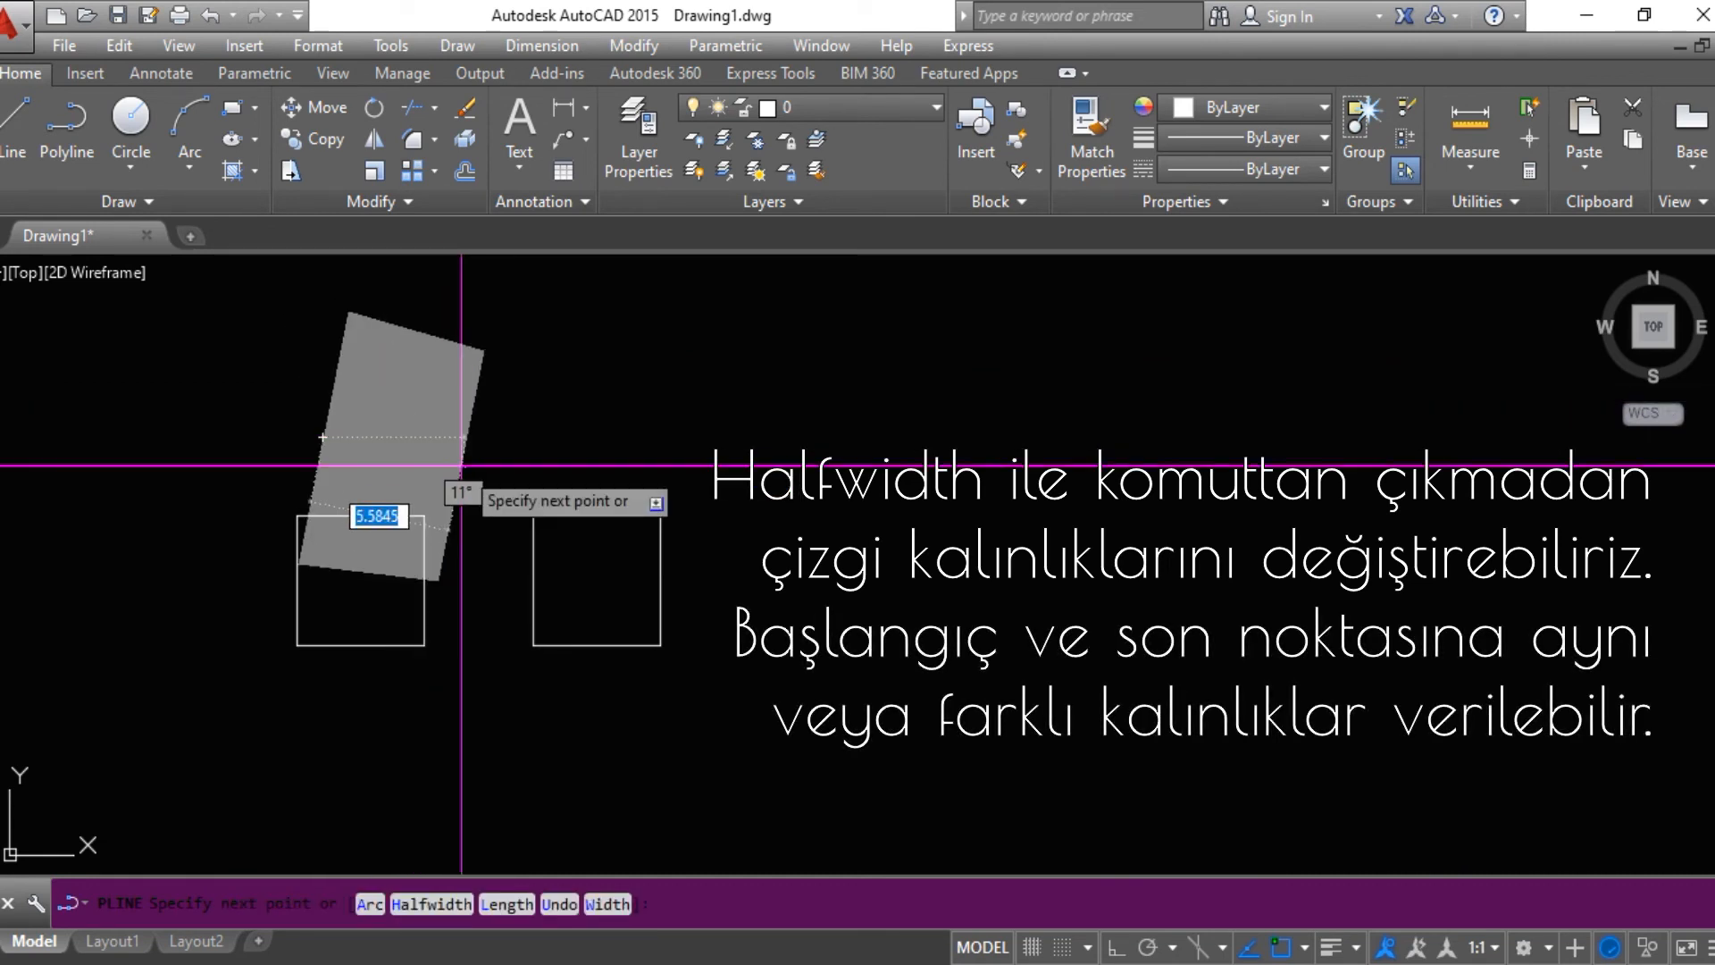
# - Redefine the polyline's half-width with a narrow start and a wider end, and draw a flaring segment followed by further freehand segments
pyautogui.write('h')
pyautogui.press('Return')
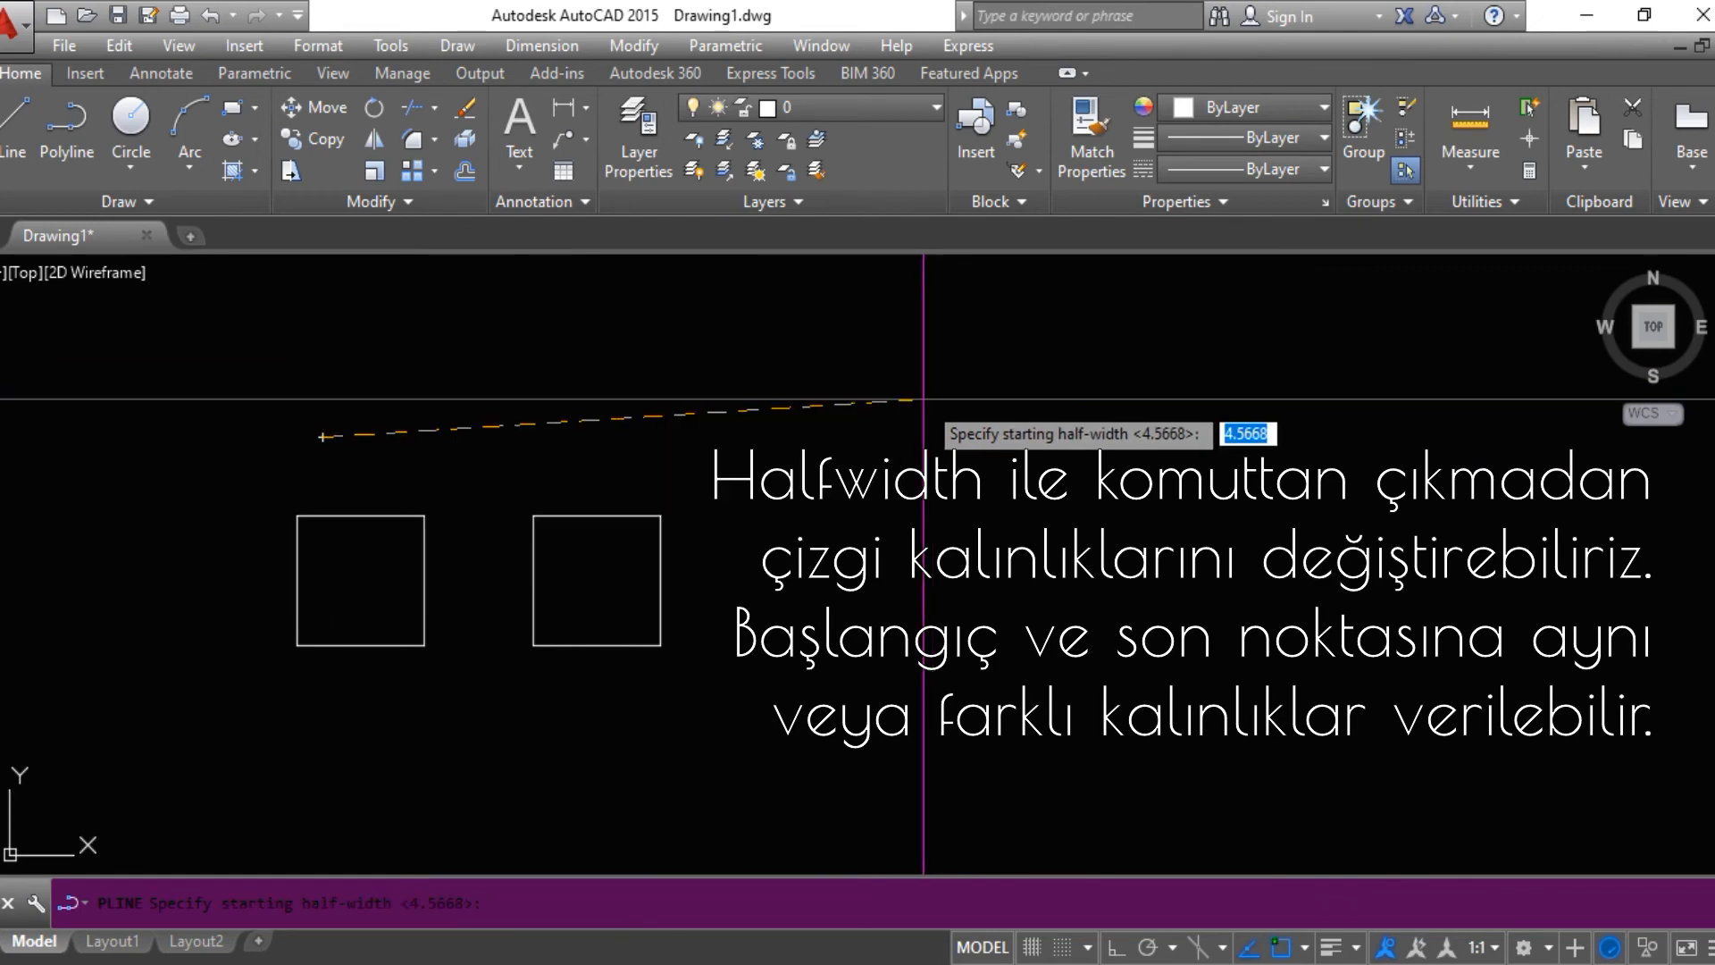
pyautogui.press('Return')
pyautogui.click(558, 441)
pyautogui.click(737, 442)
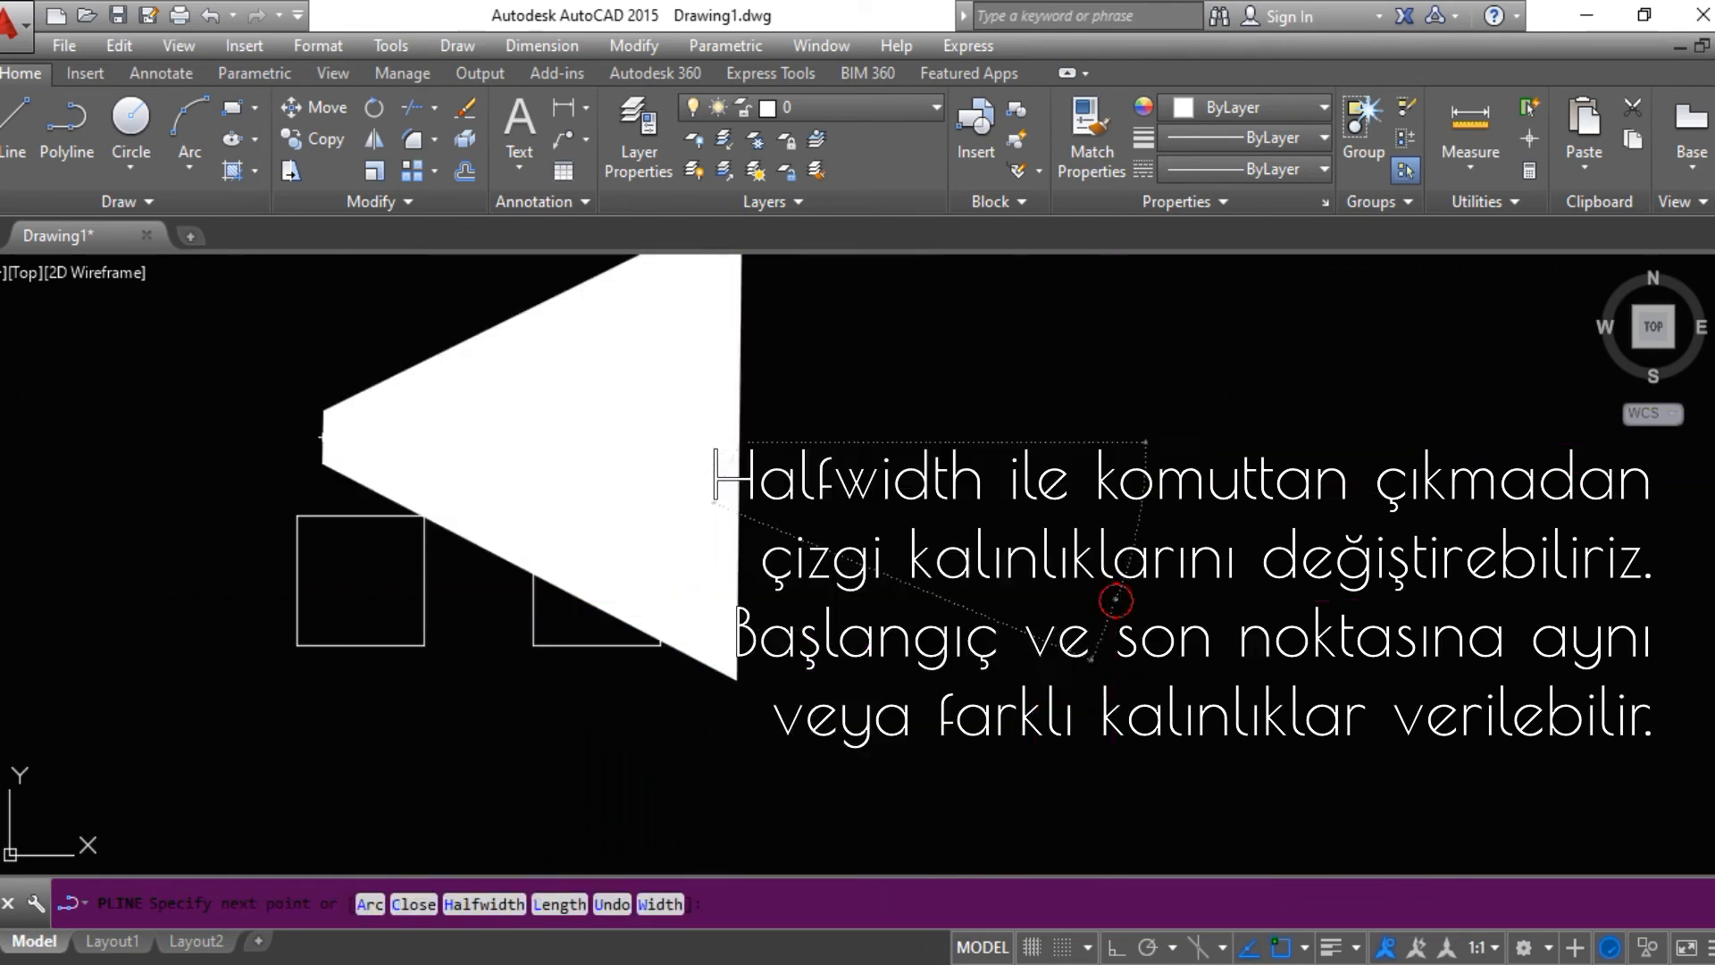
pyautogui.click(1116, 600)
pyautogui.press('Return')
pyautogui.click(1248, 364)
# - Delete the flared polyline
pyautogui.click(605, 402)
pyautogui.press('Delete')
# - Draw a new polyline above the squares with a half-width of 2 at both ends, made of three freehand zigzag segments
pyautogui.write('pl')
pyautogui.press('Return')
pyautogui.click(316, 426)
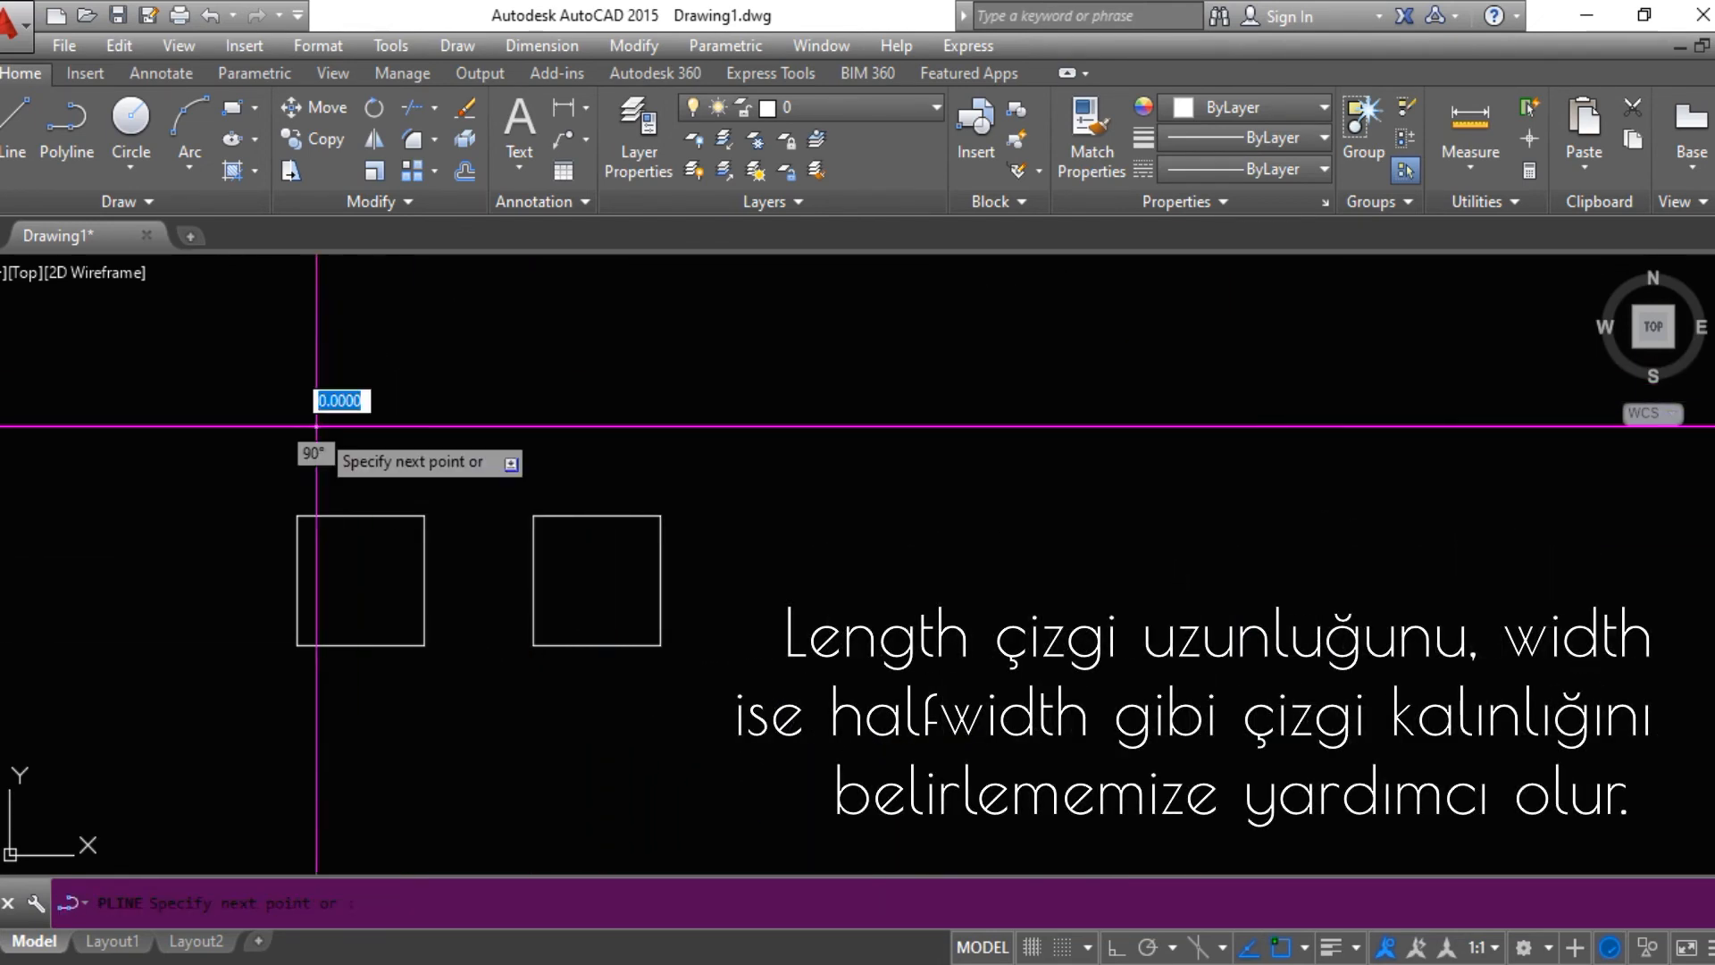
pyautogui.write('h')
pyautogui.press('Return')
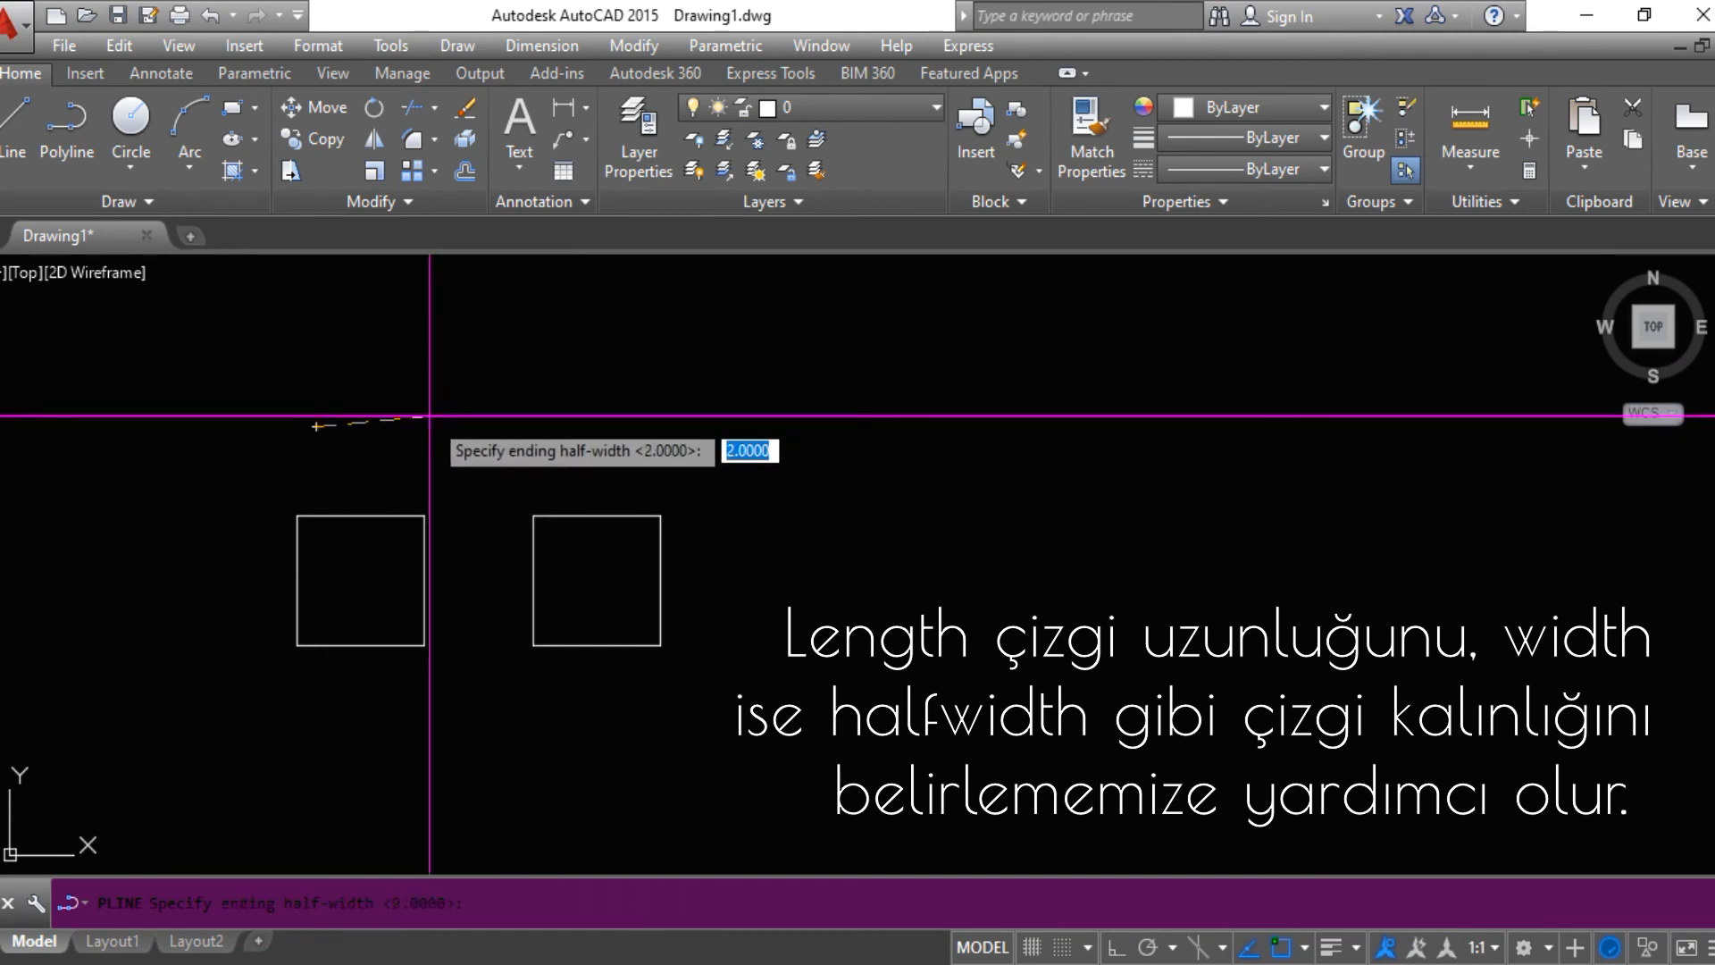
pyautogui.press('Return')
pyautogui.click(712, 419)
pyautogui.click(973, 607)
pyautogui.click(1133, 447)
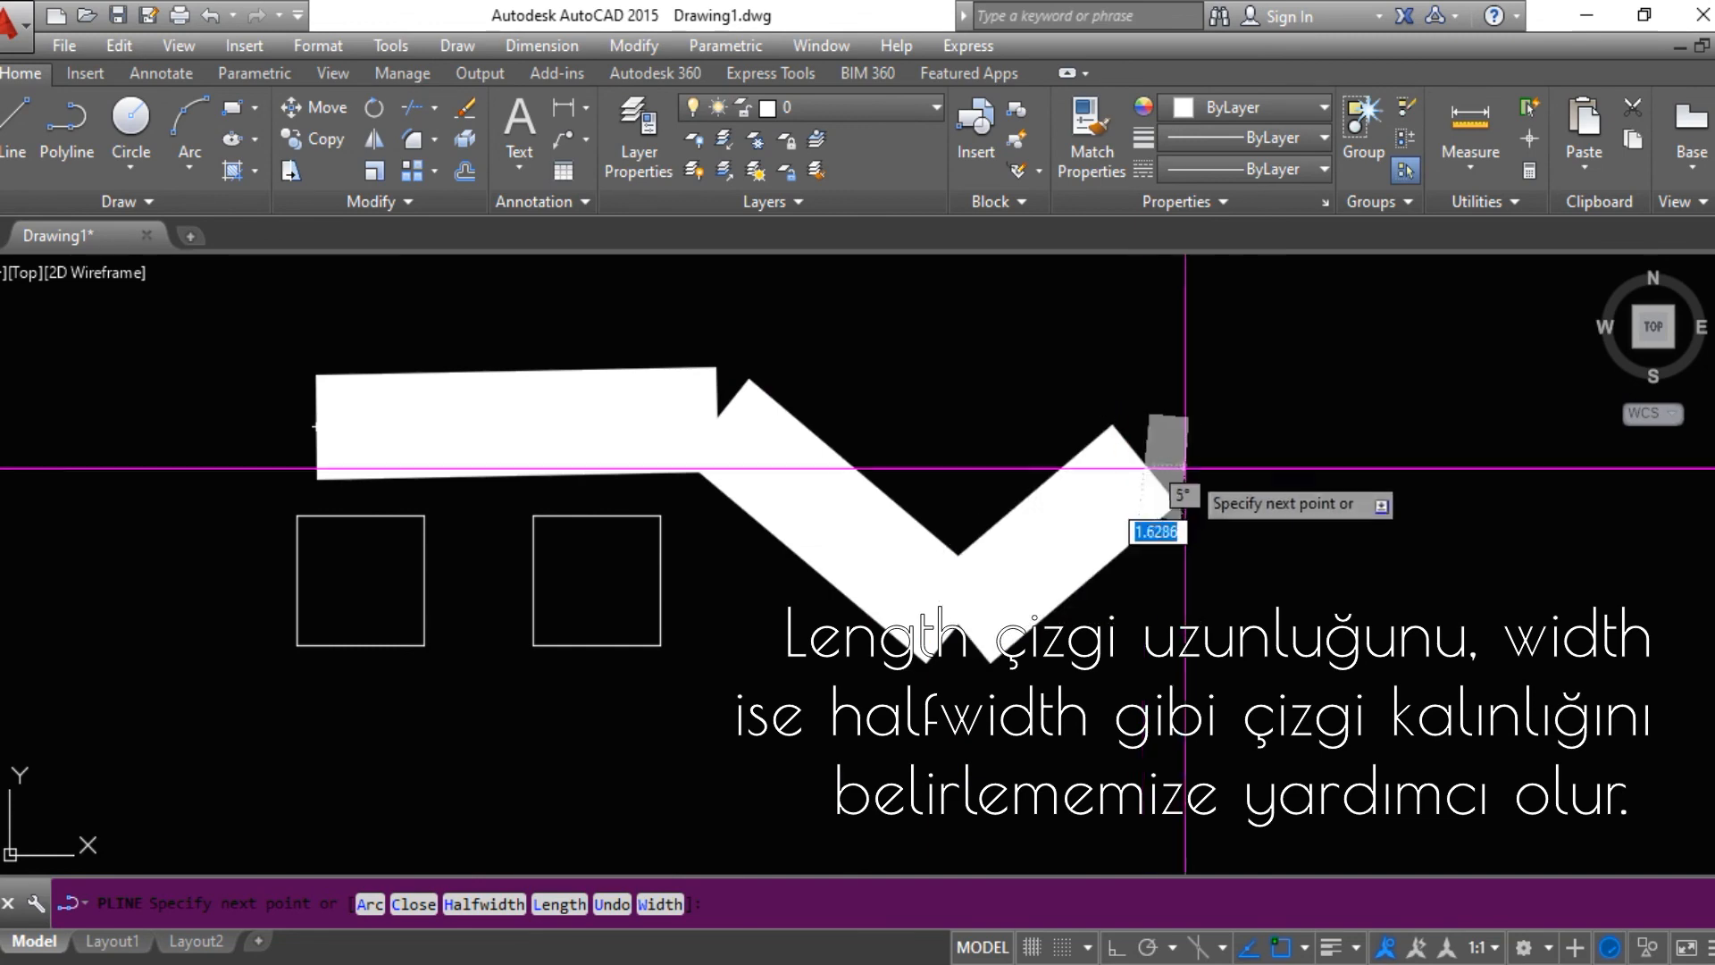
# - Set the half-width to 1 at both ends, add three shorter segments to the thick polyline, and finish it
pyautogui.write('h')
pyautogui.press('Return')
pyautogui.write('1')
pyautogui.press('Return')
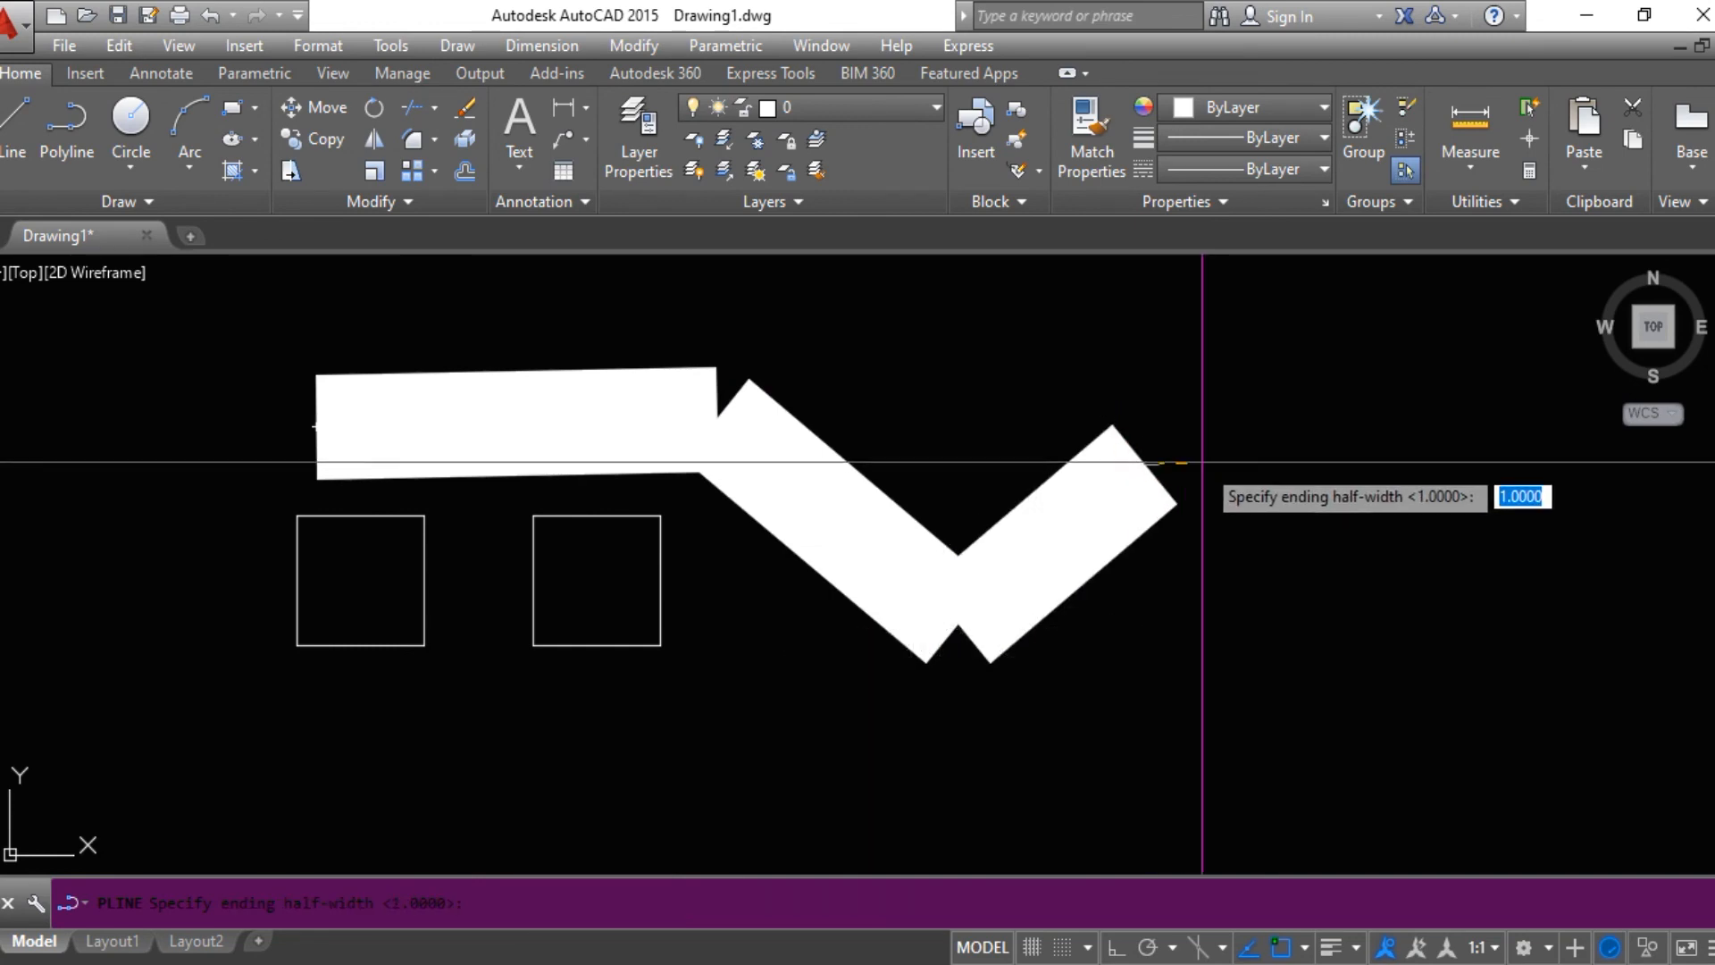
pyautogui.press('Return')
pyautogui.click(1264, 447)
pyautogui.click(1322, 616)
pyautogui.click(1187, 613)
pyautogui.press('Return')
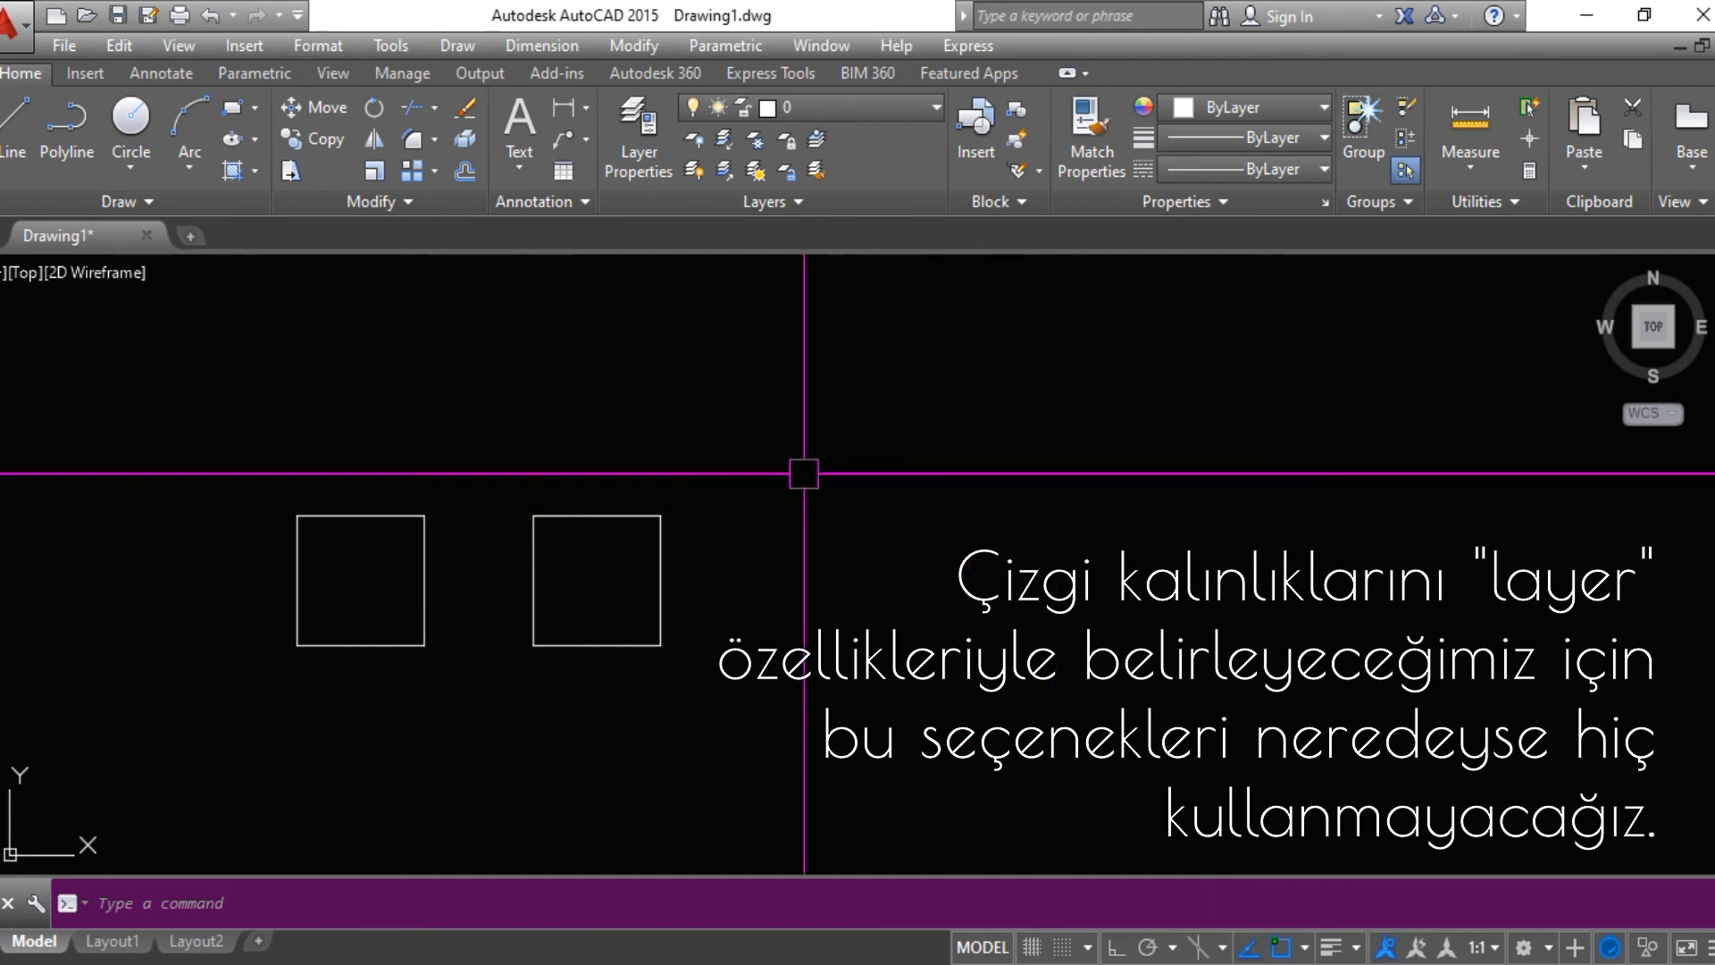
# - Draw another freehand polyline from above the line square using the Halfwidth option, with a starting half-width of 1
pyautogui.write('pl')
pyautogui.press('Return')
pyautogui.click(334, 431)
pyautogui.write('h')
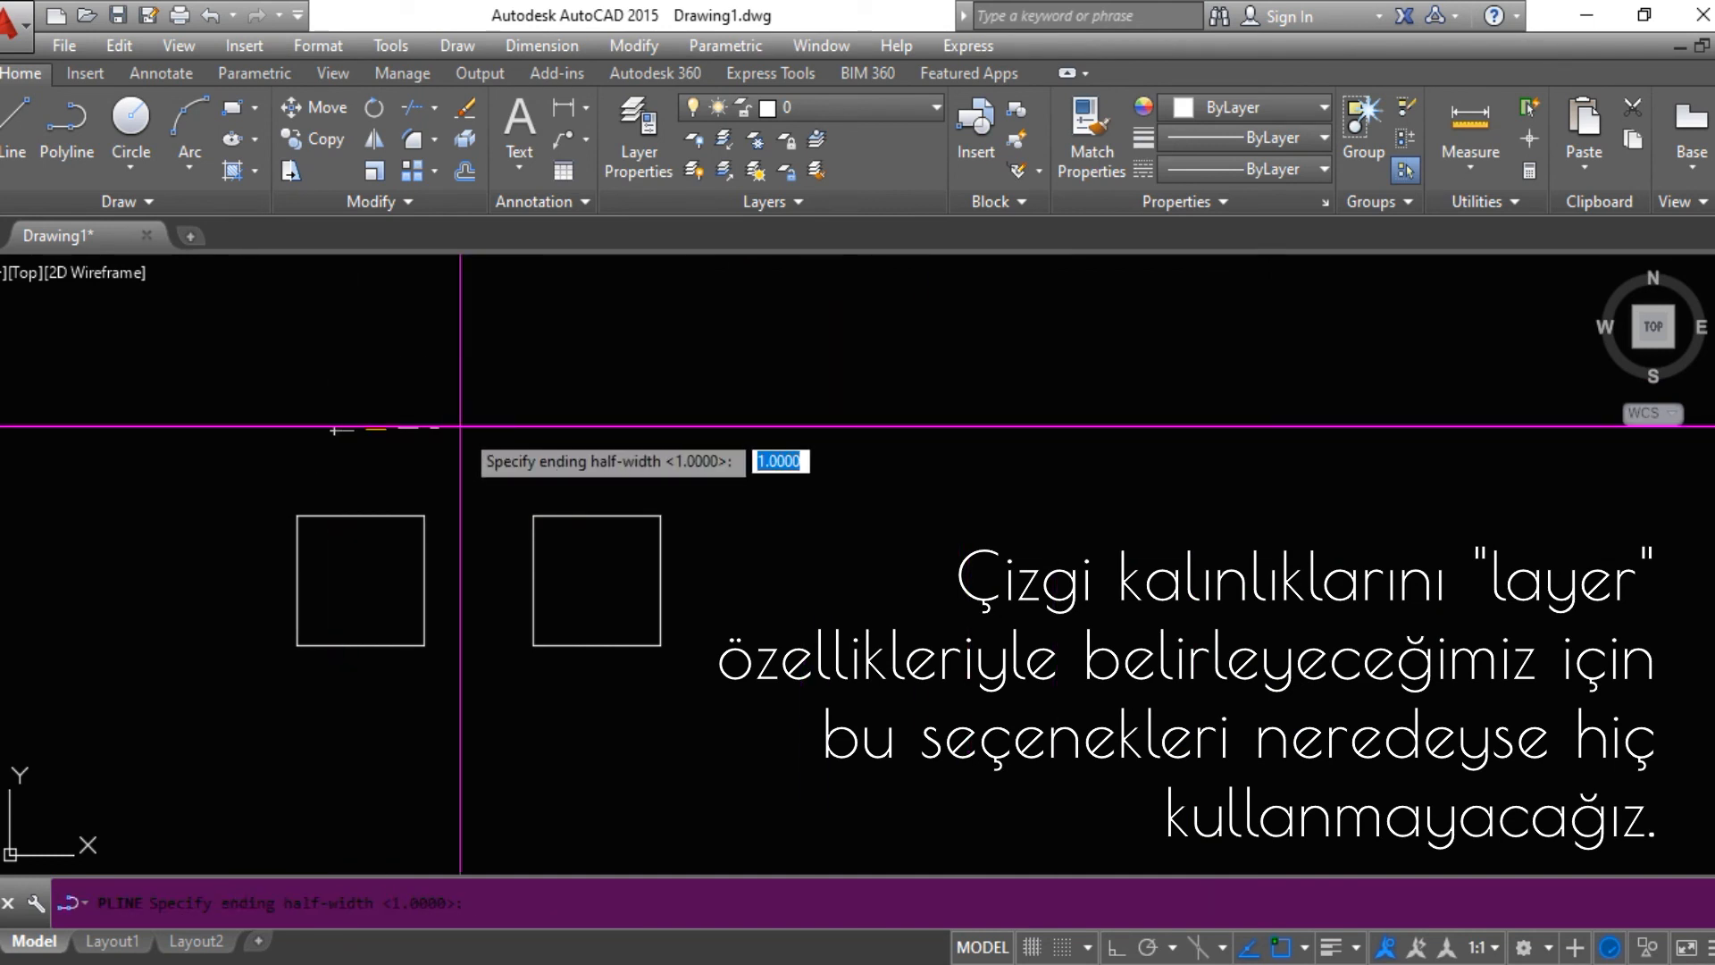
pyautogui.click(1060, 364)
pyautogui.click(1275, 732)
pyautogui.click(1475, 554)
pyautogui.press('Escape')
# - Select the newly drawn thick polyline and delete it
pyautogui.click(1483, 748)
pyautogui.click(1159, 536)
pyautogui.press('Delete')
# - Select the polyline square and the facing side of the line square to compare how each is picked
pyautogui.write('pl')
pyautogui.press('Return')
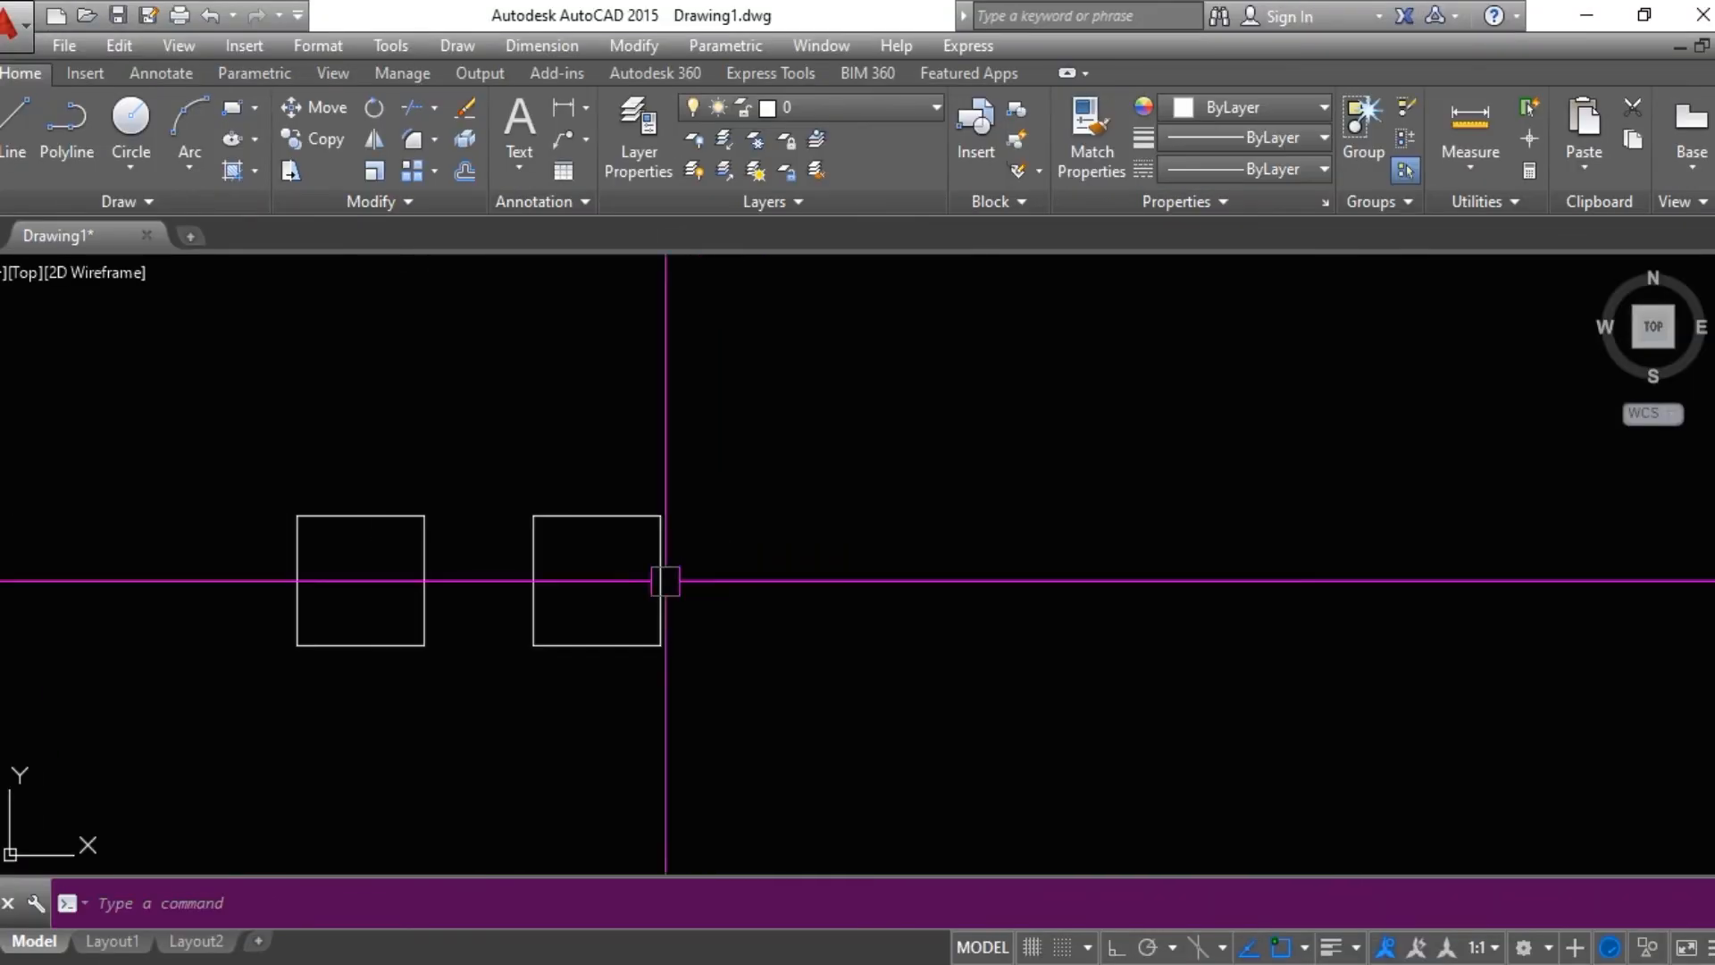
pyautogui.click(431, 575)
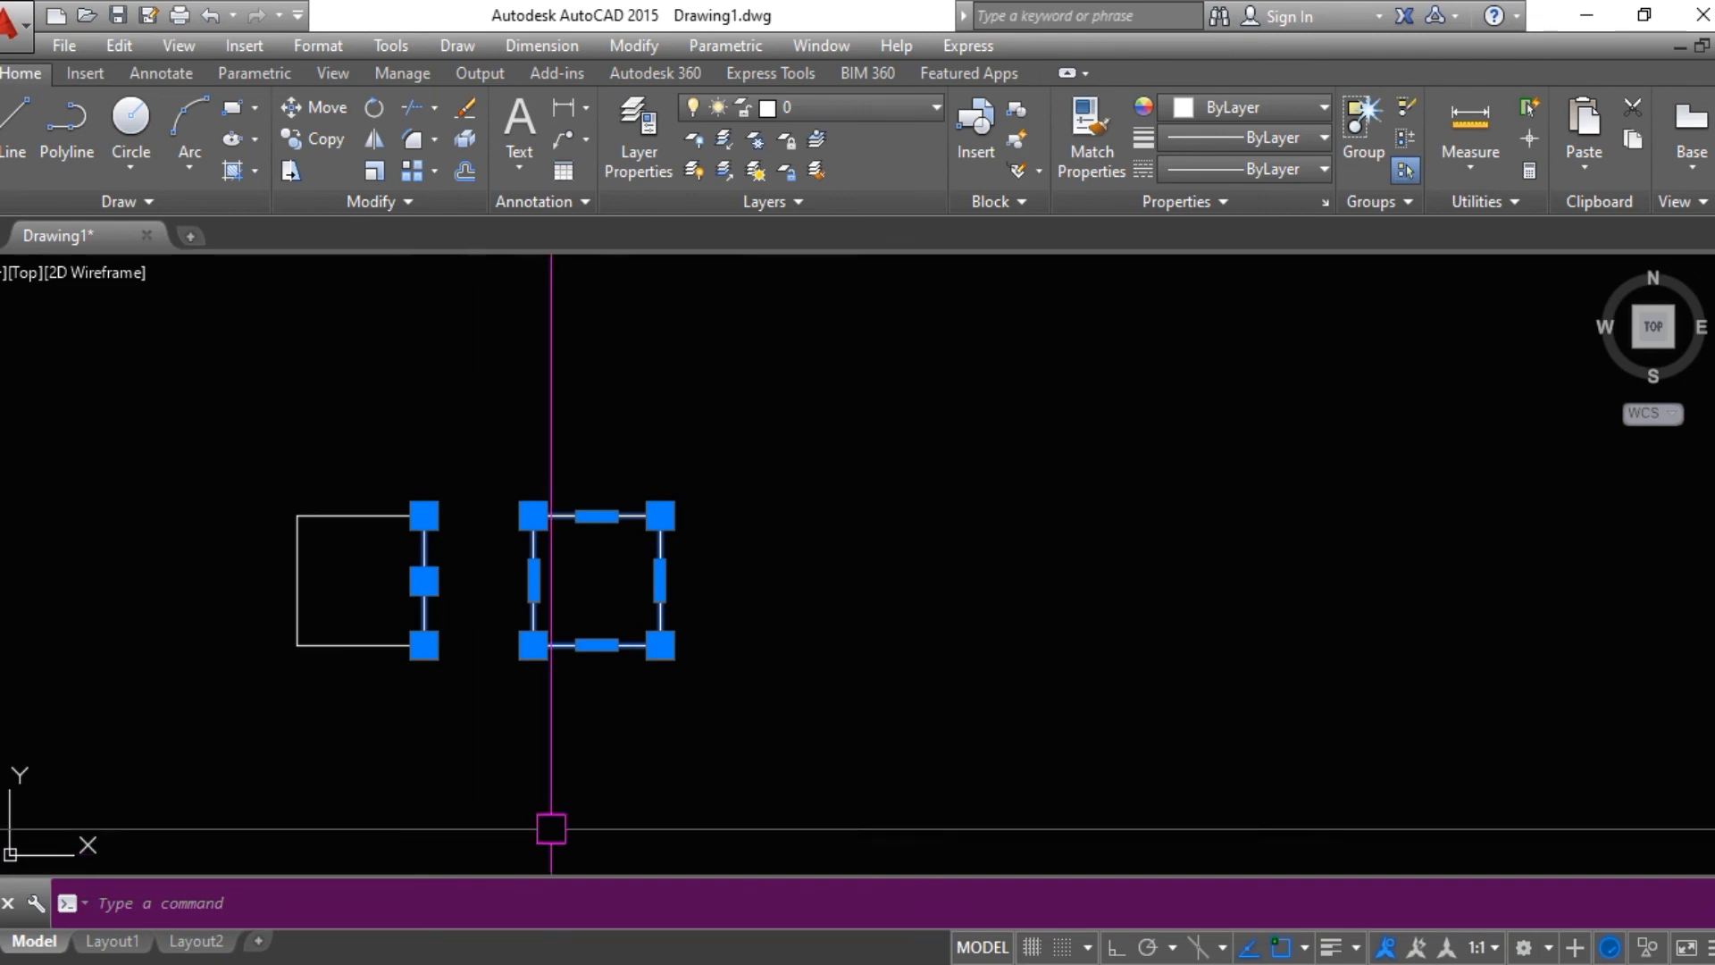